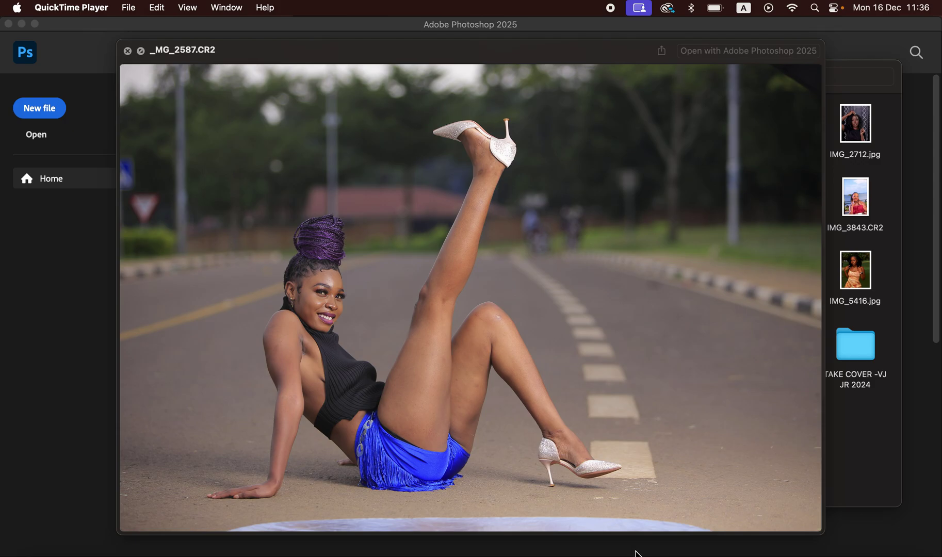
# - Close the photo preview and open _MG_2587.CR2 with Adobe Photoshop 2025
pyautogui.click(128, 51)
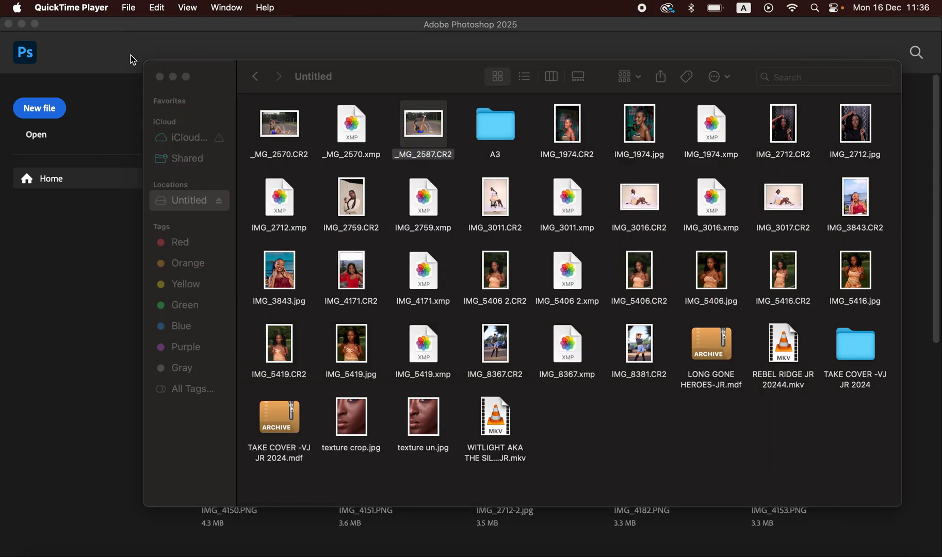
pyautogui.rightClick(429, 134)
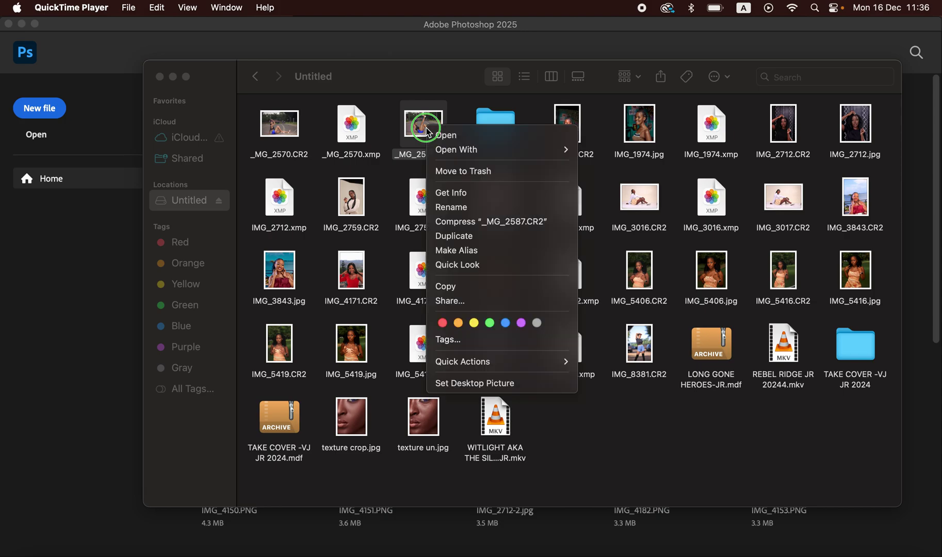
pyautogui.moveTo(482, 150)
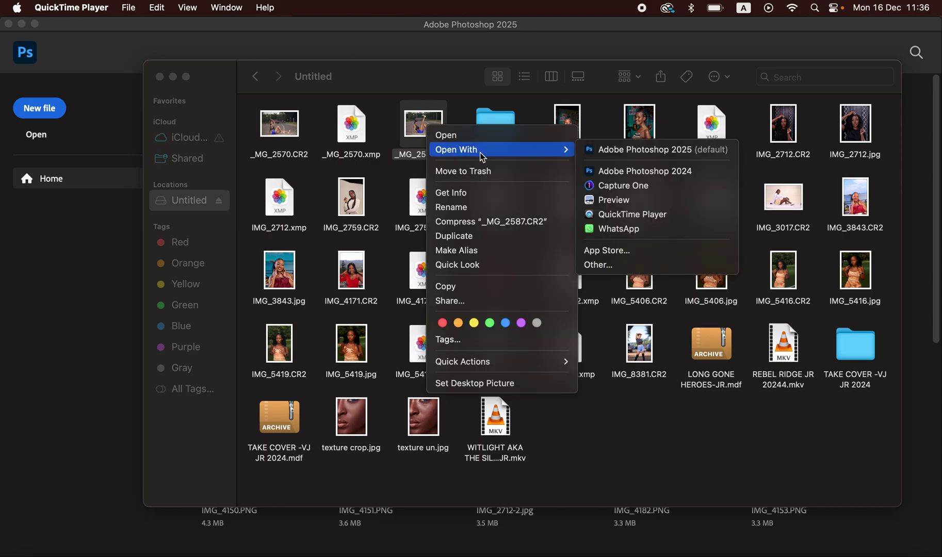
pyautogui.click(677, 152)
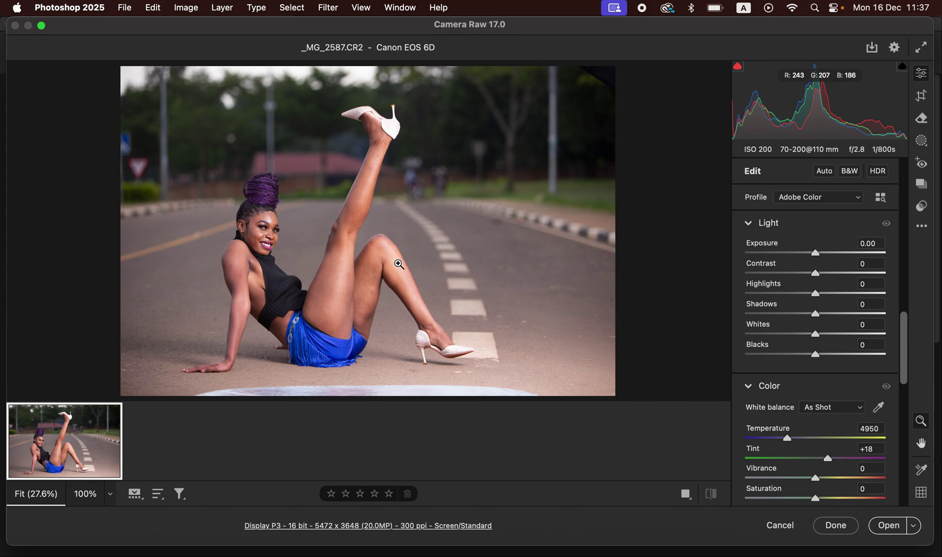
# - Set Highlights to -74, Whites to -60, Shadows to +23, Blacks to -11 and Contrast to +8, comparing with the original
pyautogui.moveTo(816, 297); pyautogui.dragTo(771, 294)
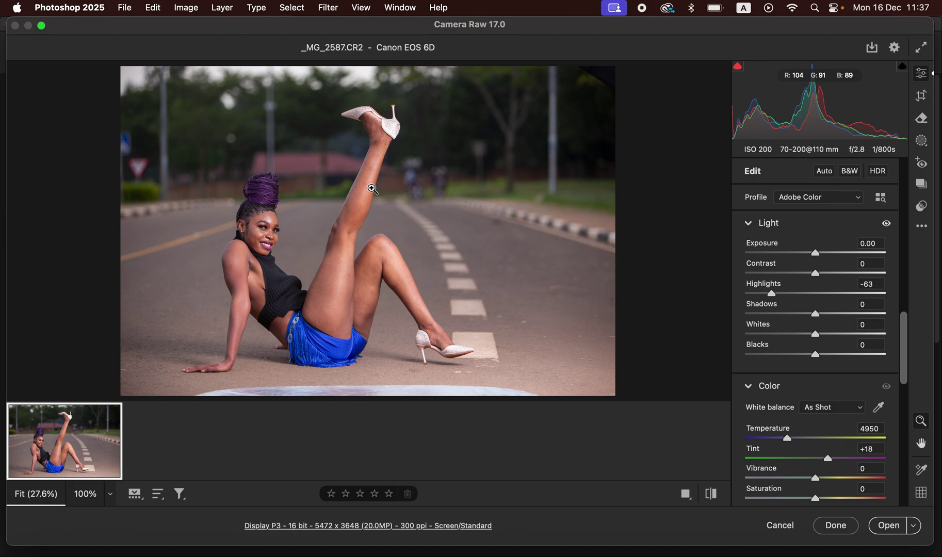
pyautogui.moveTo(819, 336); pyautogui.dragTo(774, 338)
pyautogui.moveTo(771, 297); pyautogui.dragTo(765, 299)
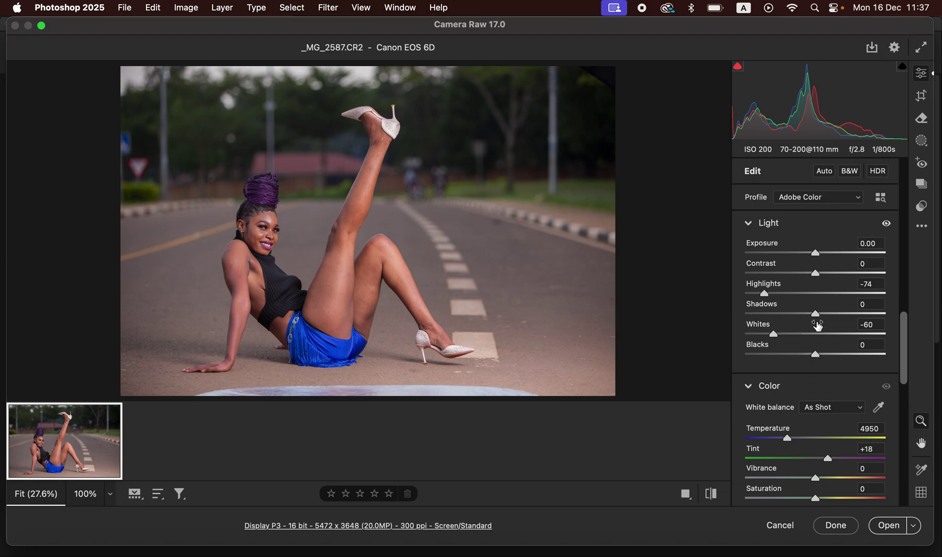
pyautogui.moveTo(825, 317); pyautogui.dragTo(807, 352)
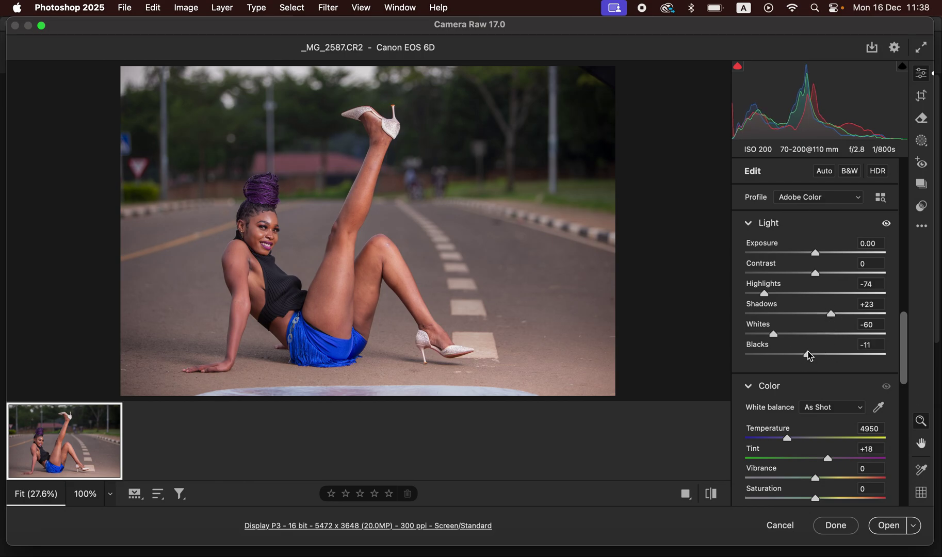
pyautogui.moveTo(816, 275); pyautogui.dragTo(824, 279)
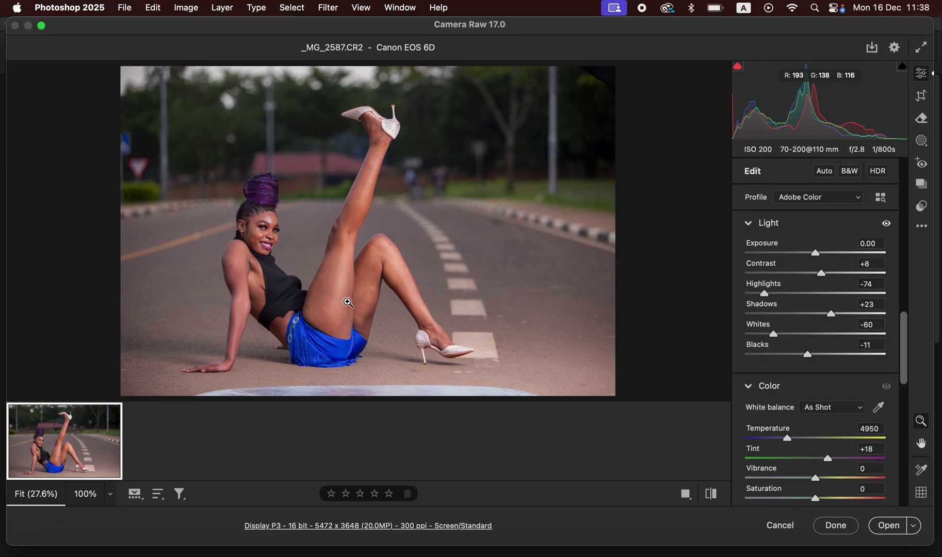
pyautogui.moveTo(818, 258); pyautogui.dragTo(818, 258)
pyautogui.click(707, 493)
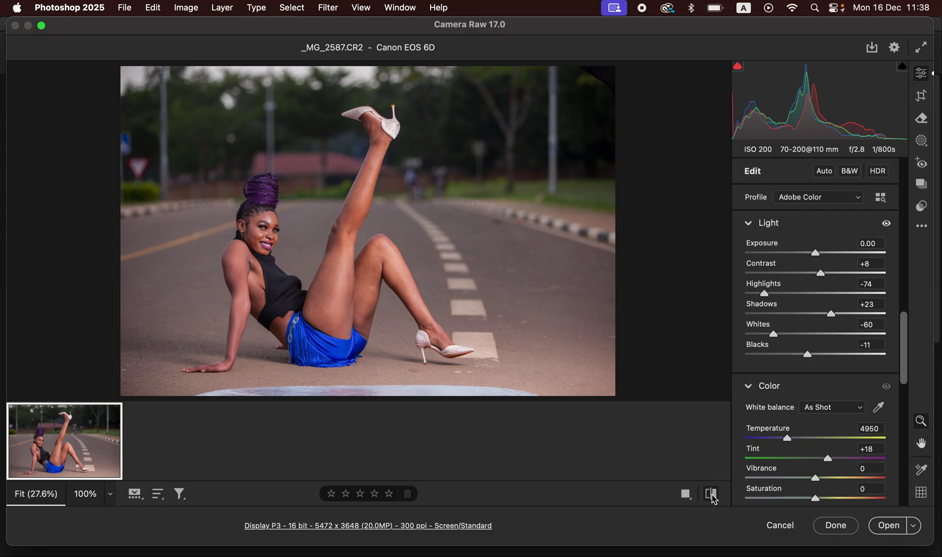
pyautogui.click(714, 495)
# - Try green tints of -28 and -19 on the photo, resetting the tint after each
pyautogui.moveTo(829, 465); pyautogui.dragTo(754, 452)
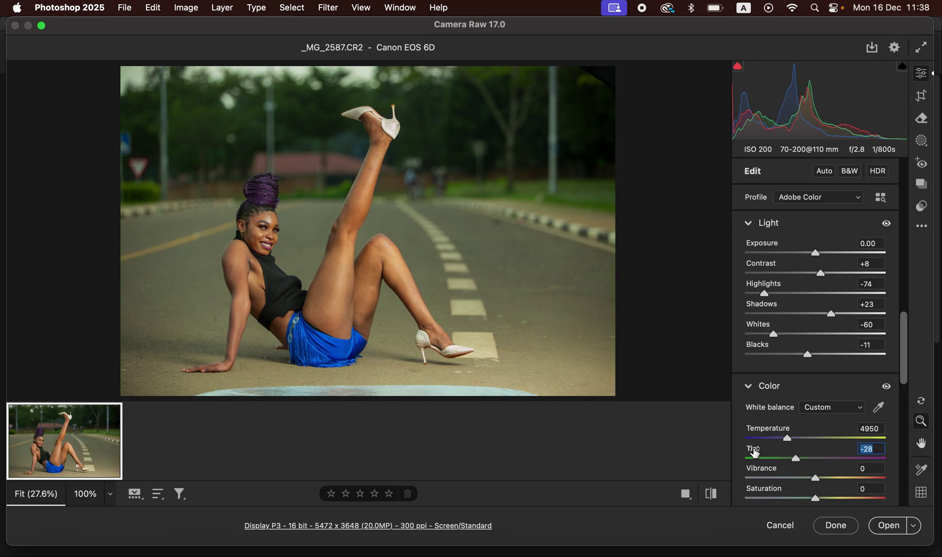
pyautogui.doubleClick(795, 459)
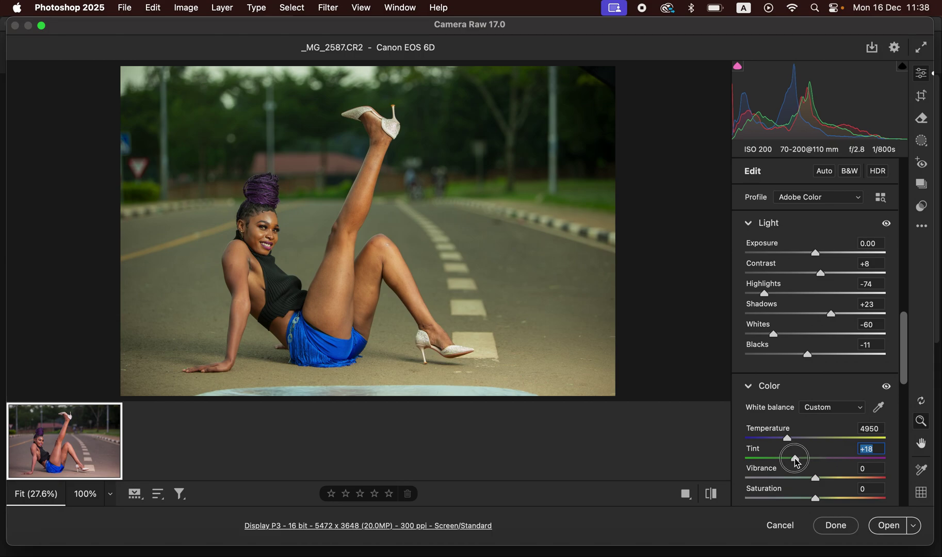
pyautogui.click(797, 463)
pyautogui.moveTo(798, 462); pyautogui.dragTo(803, 465)
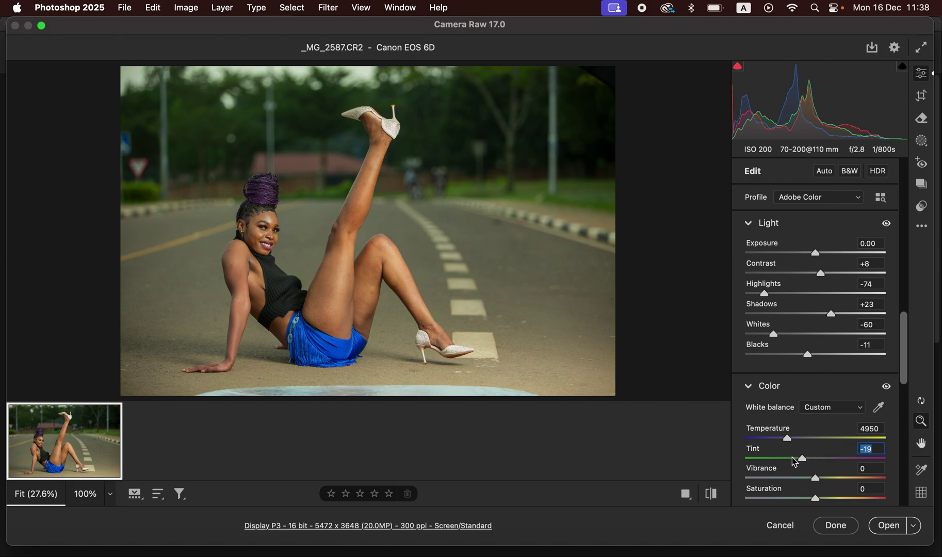
pyautogui.click(802, 462)
pyautogui.doubleClick(802, 458)
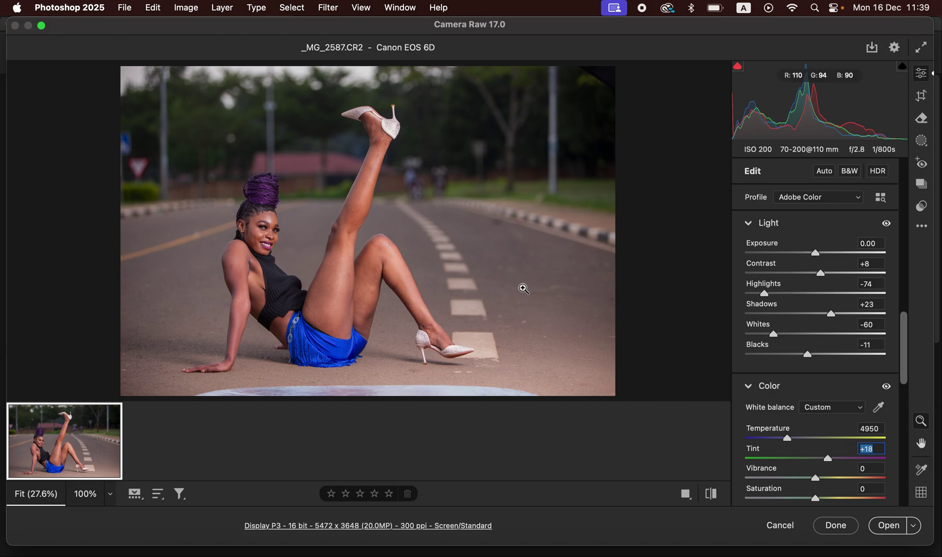
# - Set the photo's white balance tint to +15
pyautogui.click(827, 458)
pyautogui.press('Down')
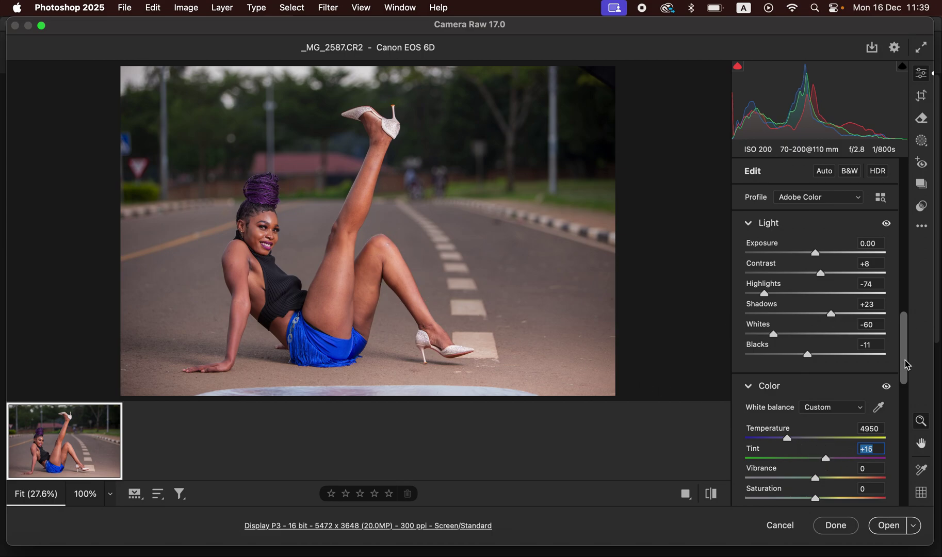
# - Try shifting the Blues hue in the Color Mixer to -78 and +81, and reset it
pyautogui.scroll(-10, 902, 371)
pyautogui.moveTo(909, 364); pyautogui.dragTo(910, 314)
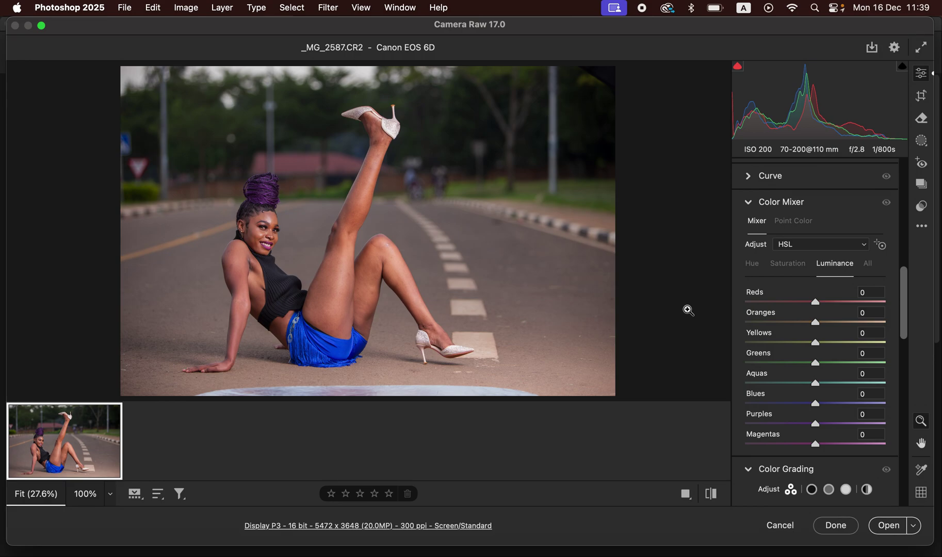
pyautogui.click(755, 266)
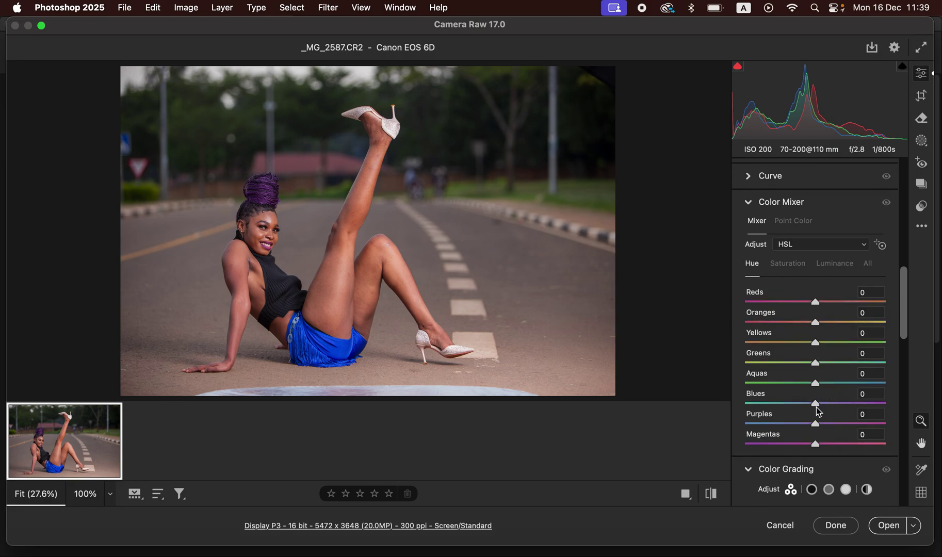
pyautogui.moveTo(816, 404); pyautogui.dragTo(756, 399)
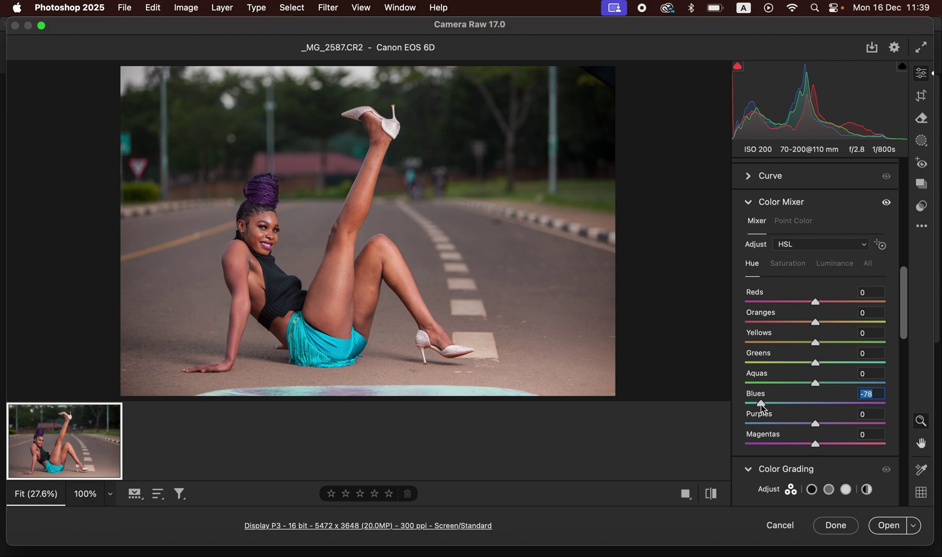
pyautogui.moveTo(760, 408); pyautogui.dragTo(758, 403)
pyautogui.moveTo(759, 404); pyautogui.dragTo(773, 405)
pyautogui.click(824, 410)
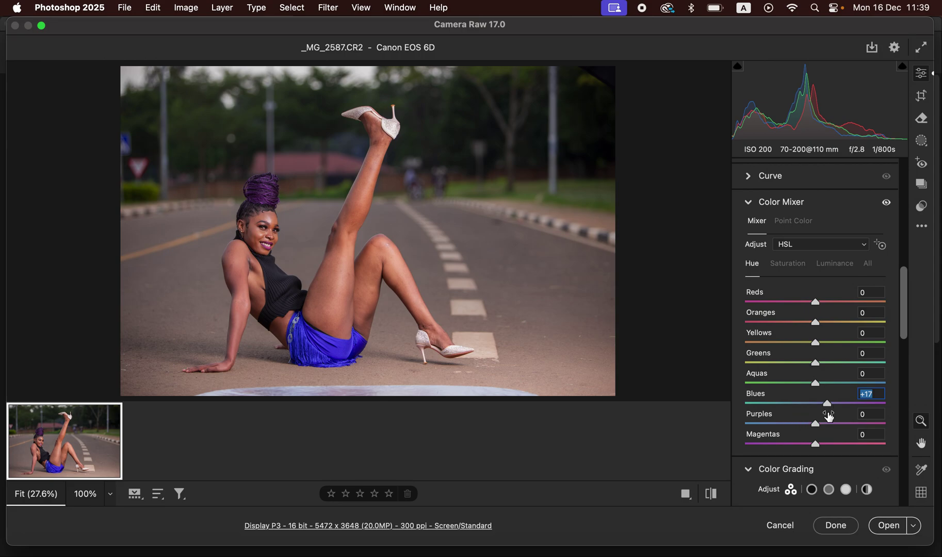
pyautogui.moveTo(842, 408); pyautogui.dragTo(872, 406)
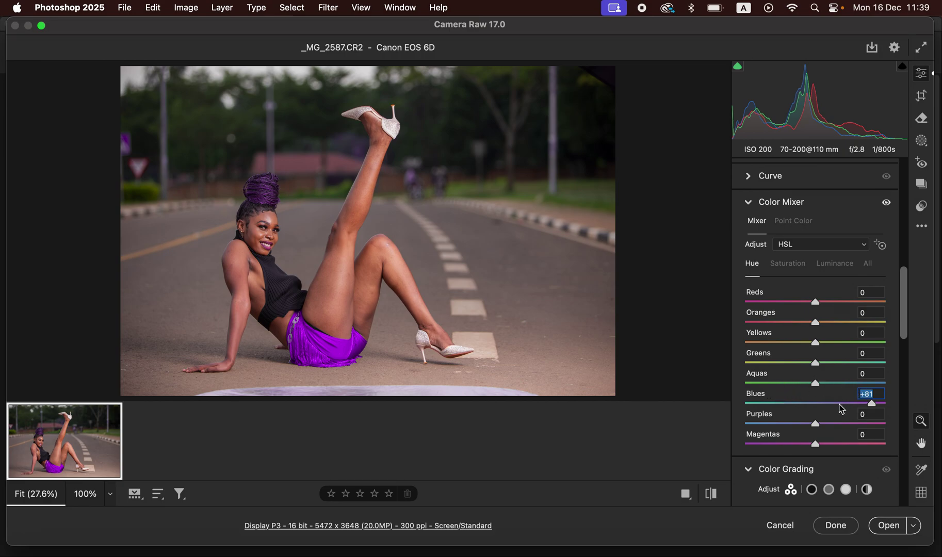
pyautogui.doubleClick(872, 404)
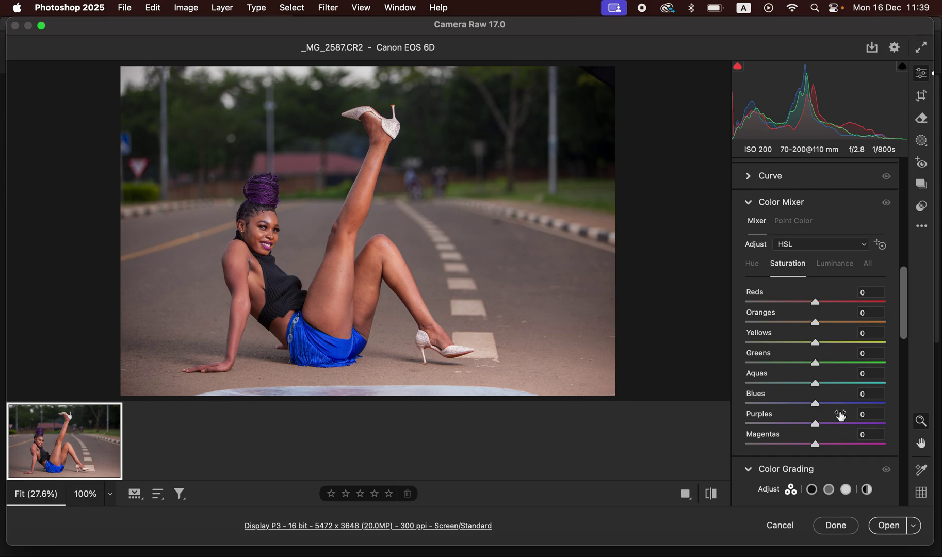
# - Try lowering the Blues saturation in the Color Mixer to -100, and reset it
pyautogui.moveTo(841, 408); pyautogui.dragTo(735, 404)
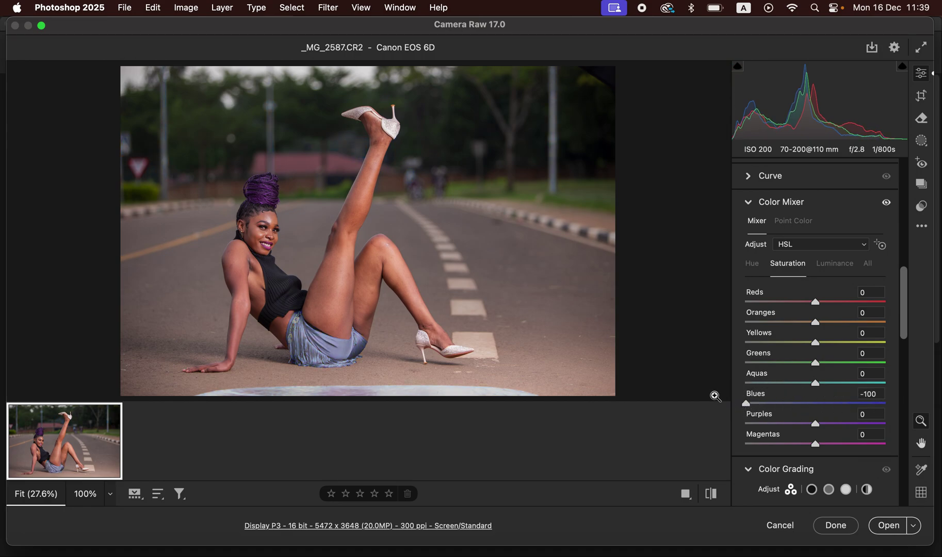
pyautogui.click(748, 404)
pyautogui.click(749, 404)
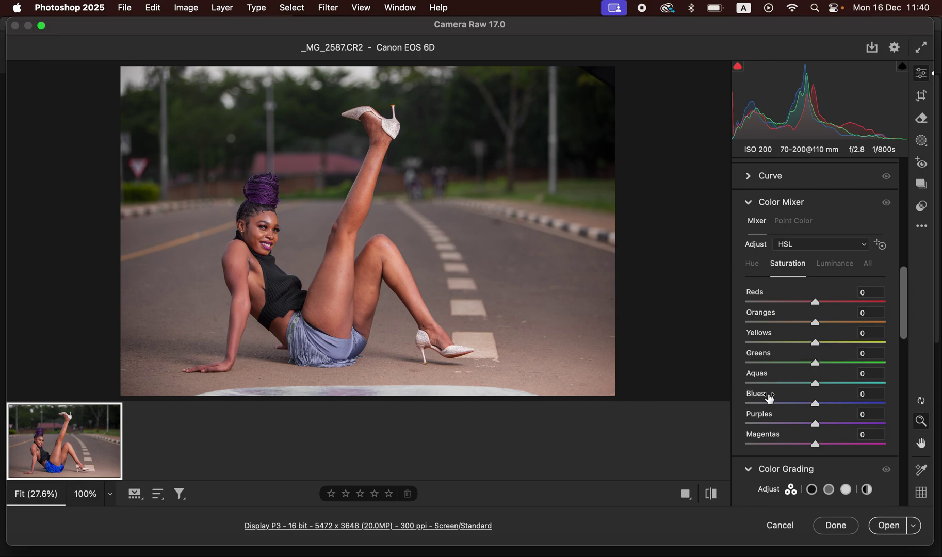
pyautogui.doubleClick(767, 400)
# - Try raising the Blues luminance in the Color Mixer, and reset it
pyautogui.click(833, 266)
pyautogui.moveTo(815, 404); pyautogui.dragTo(857, 406)
pyautogui.doubleClick(856, 405)
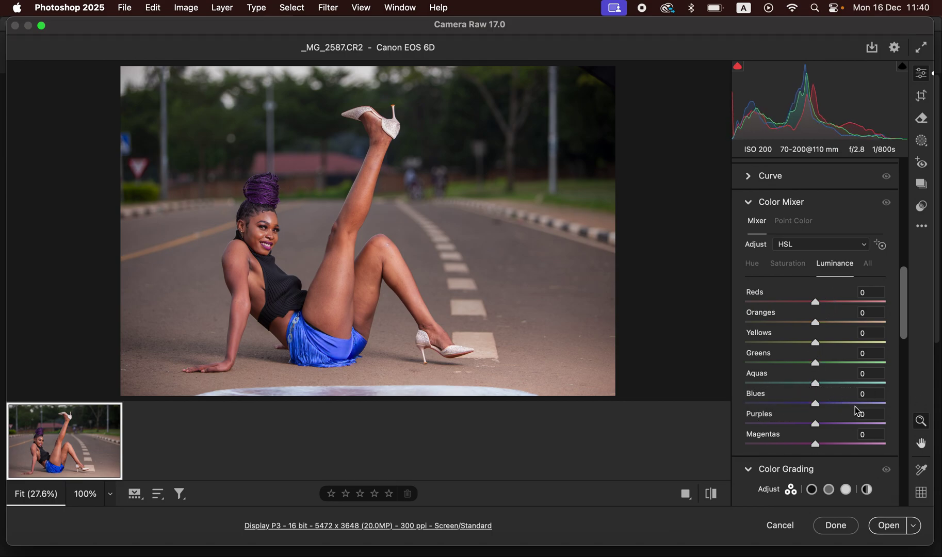
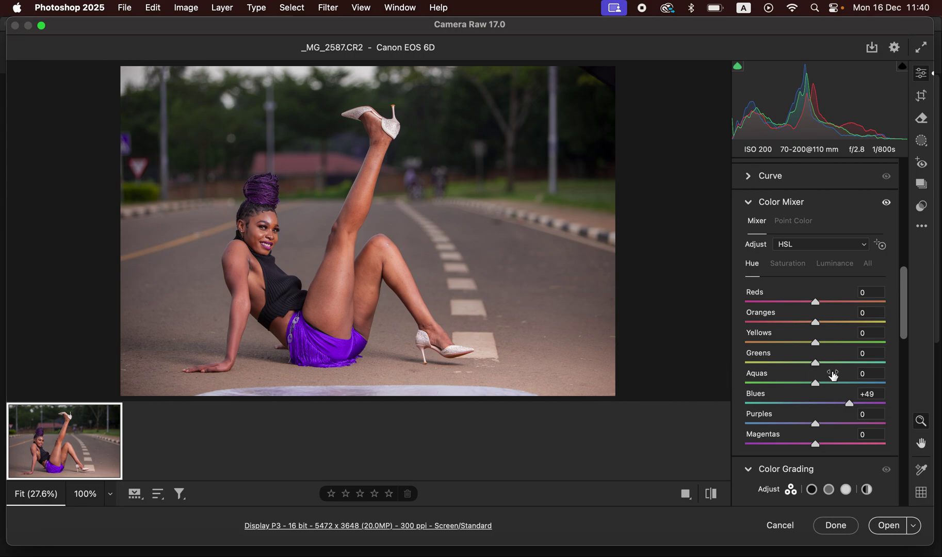
# - Set the Blues hue to +84 and the Blues luminance to -28, comparing the result with the original
pyautogui.moveTo(852, 409); pyautogui.dragTo(879, 412)
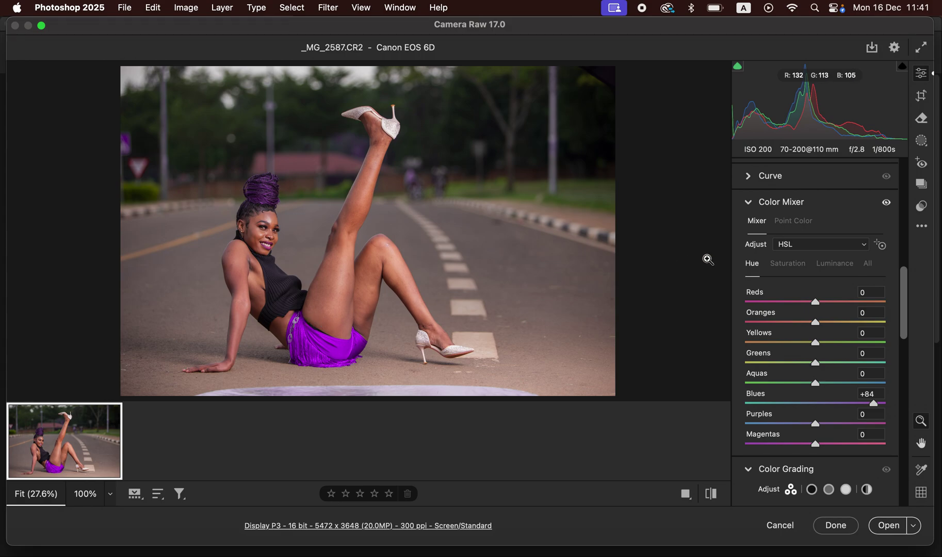
pyautogui.click(834, 263)
pyautogui.moveTo(815, 427); pyautogui.dragTo(797, 406)
pyautogui.doubleClick(801, 423)
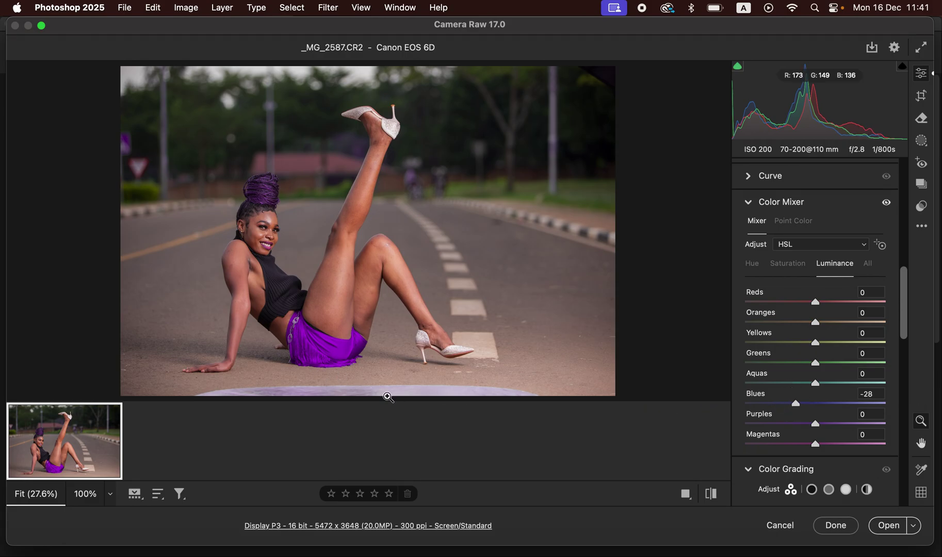
pyautogui.click(716, 495)
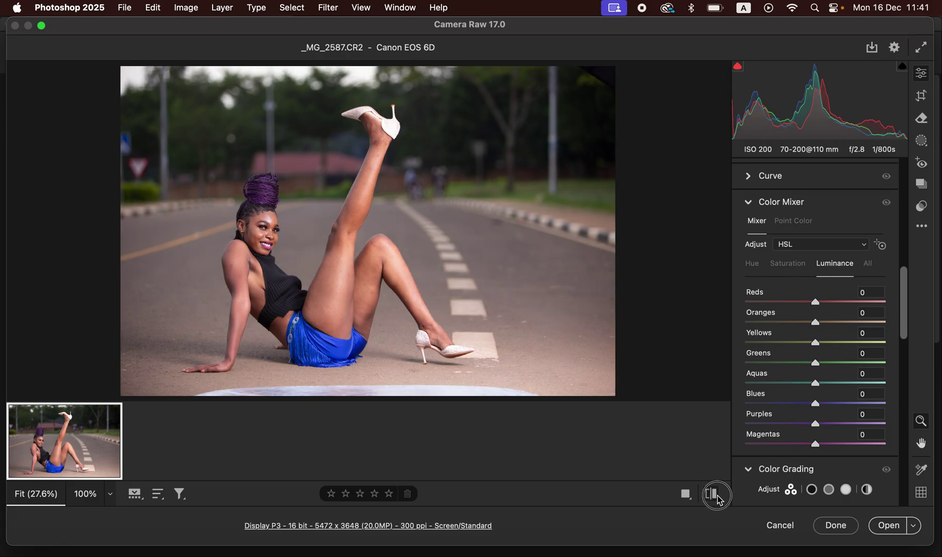
pyautogui.click(714, 496)
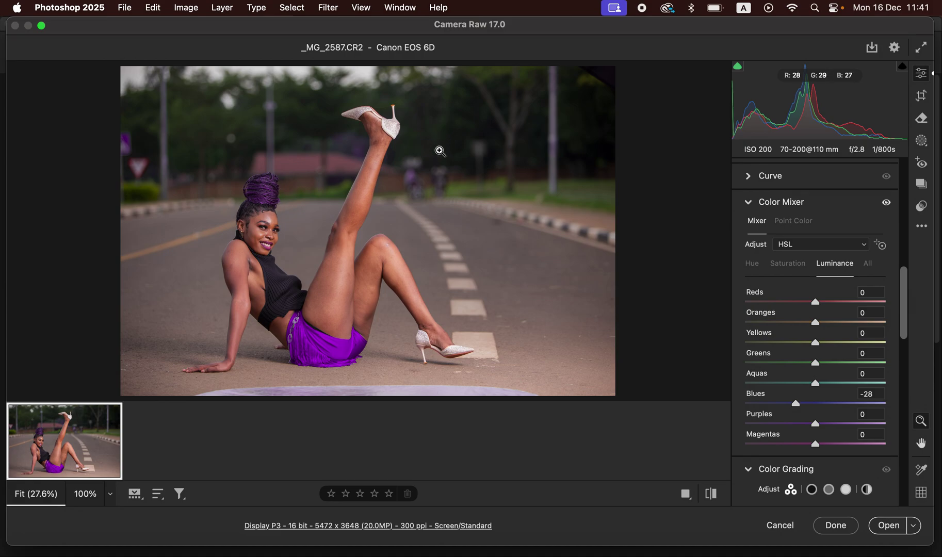
# - Set the Greens hue to +62 and the Yellows hue to -55 in the Color Mixer
pyautogui.click(752, 264)
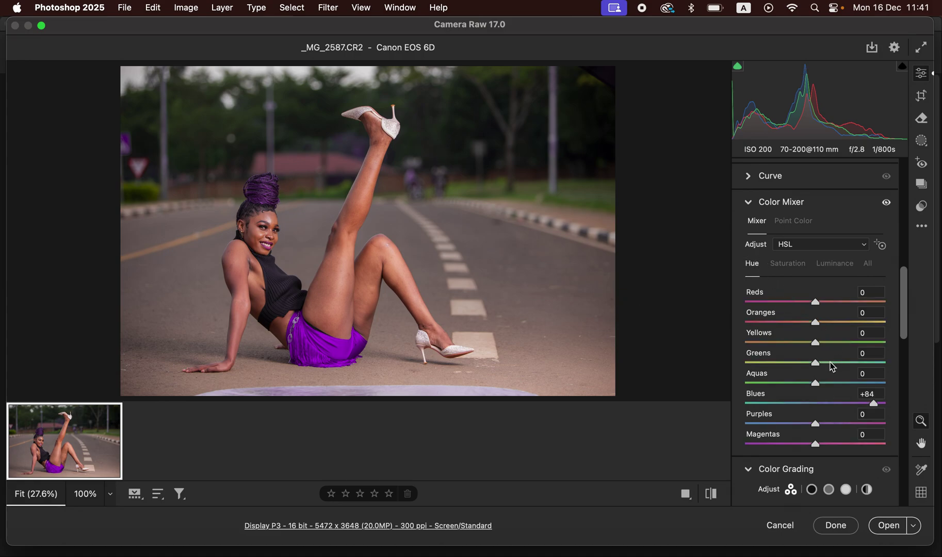
pyautogui.moveTo(820, 367); pyautogui.dragTo(859, 368)
pyautogui.moveTo(815, 343); pyautogui.dragTo(778, 351)
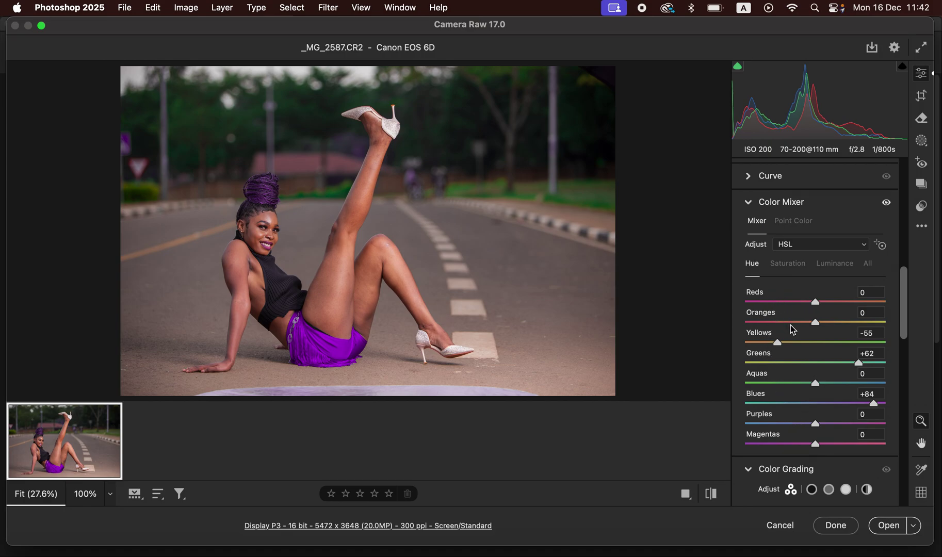
# - Lower the Oranges luminance in the Color Mixer to about -7
pyautogui.click(830, 265)
pyautogui.moveTo(814, 322); pyautogui.dragTo(811, 325)
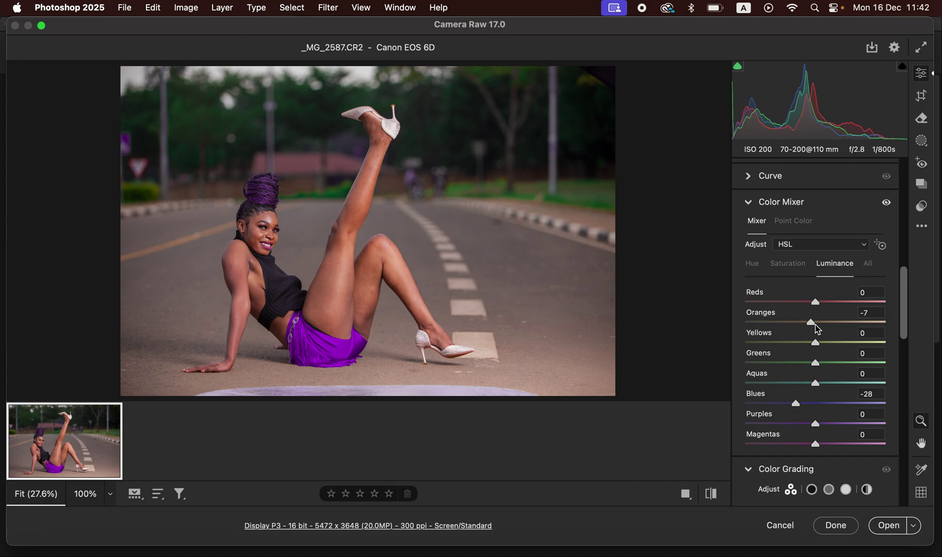
pyautogui.moveTo(811, 321); pyautogui.dragTo(810, 322)
# - Raise the exposure to +0.20, compare with the original, and open the developed raw photo for further editing
pyautogui.scroll(15, 904, 326)
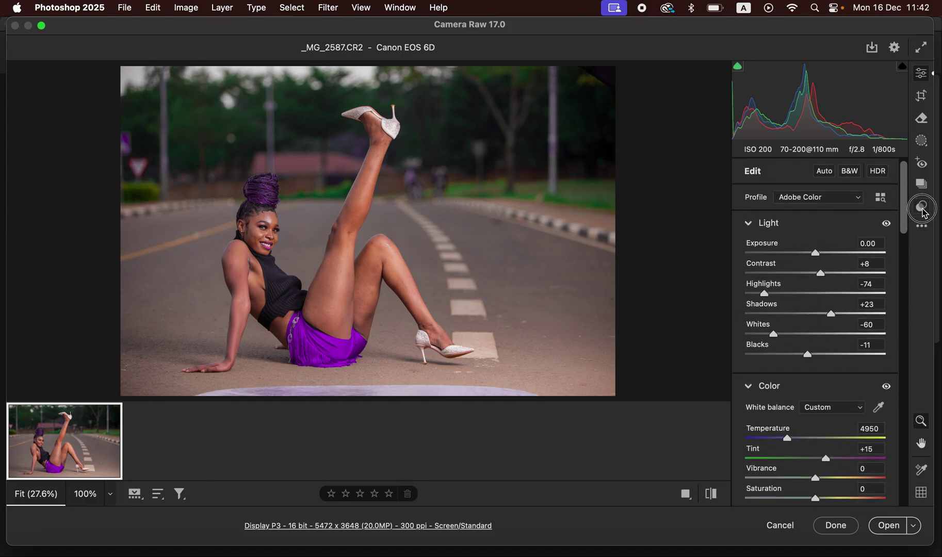
pyautogui.moveTo(816, 253); pyautogui.dragTo(820, 258)
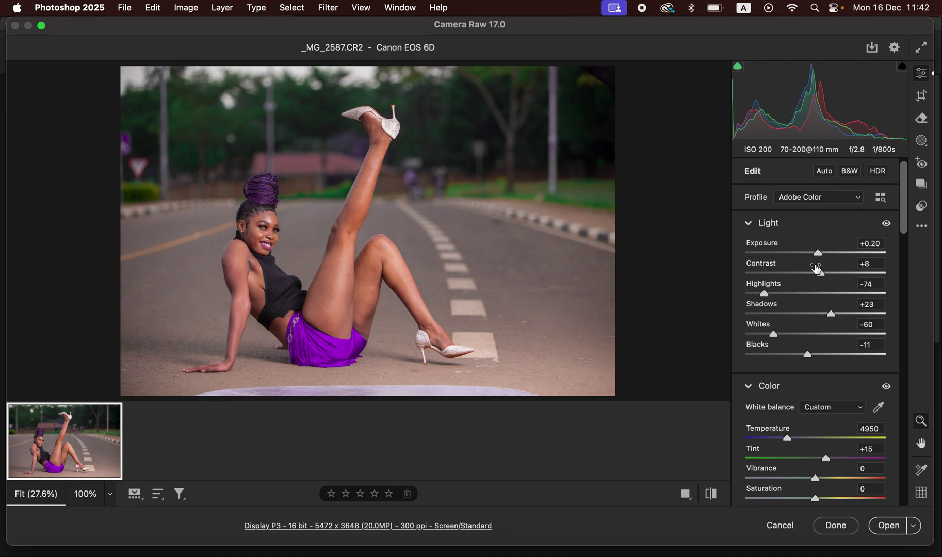
pyautogui.click(712, 494)
pyautogui.click(712, 494)
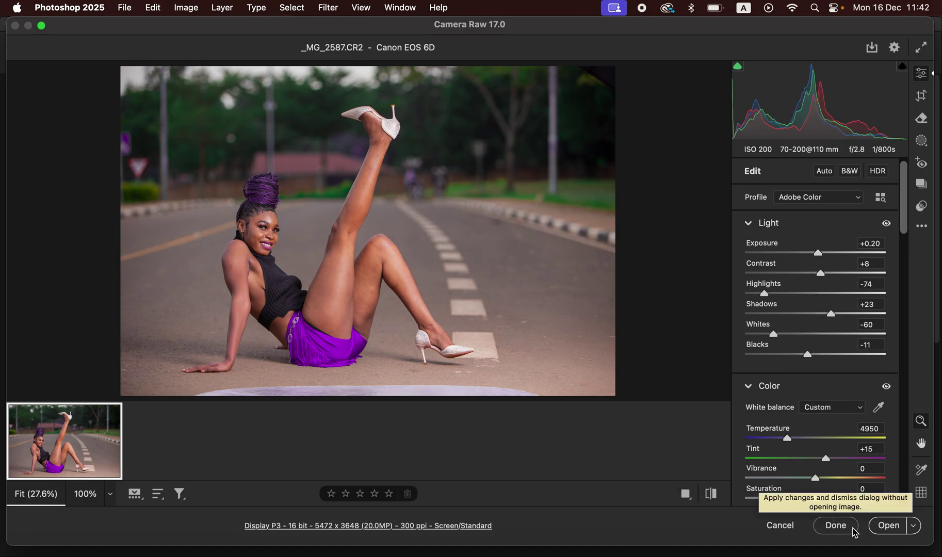
pyautogui.click(887, 526)
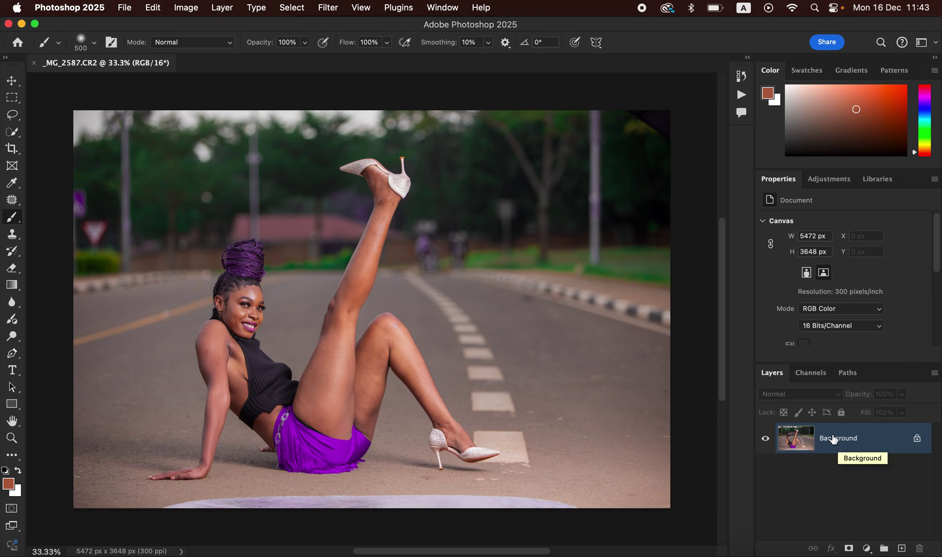
# - Duplicate the Background layer and add an empty layer above the copy with the Color blend mode
pyautogui.press('super+j')
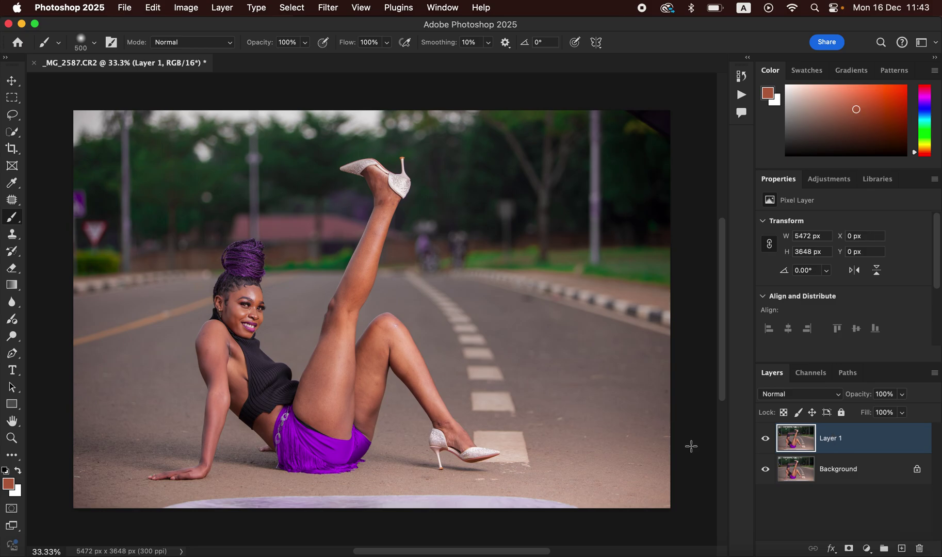
pyautogui.click(901, 549)
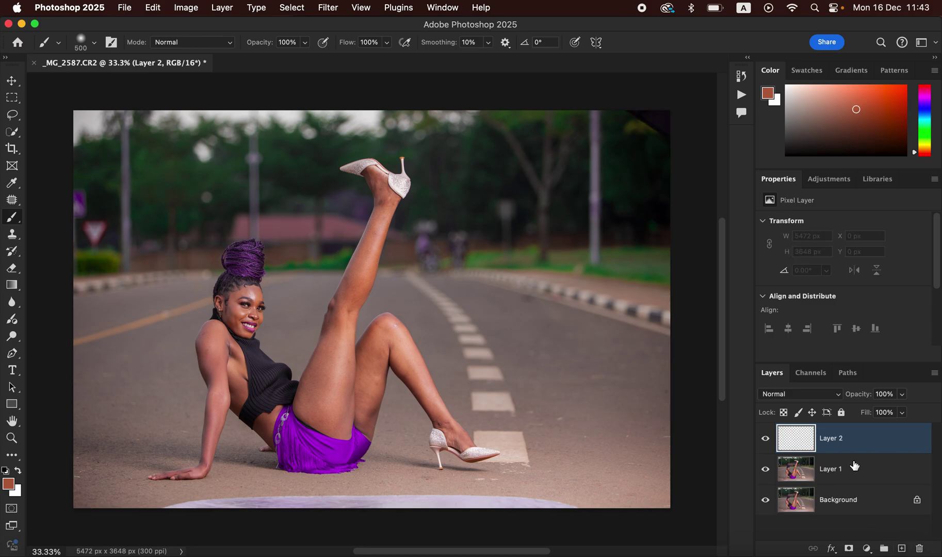
pyautogui.click(800, 396)
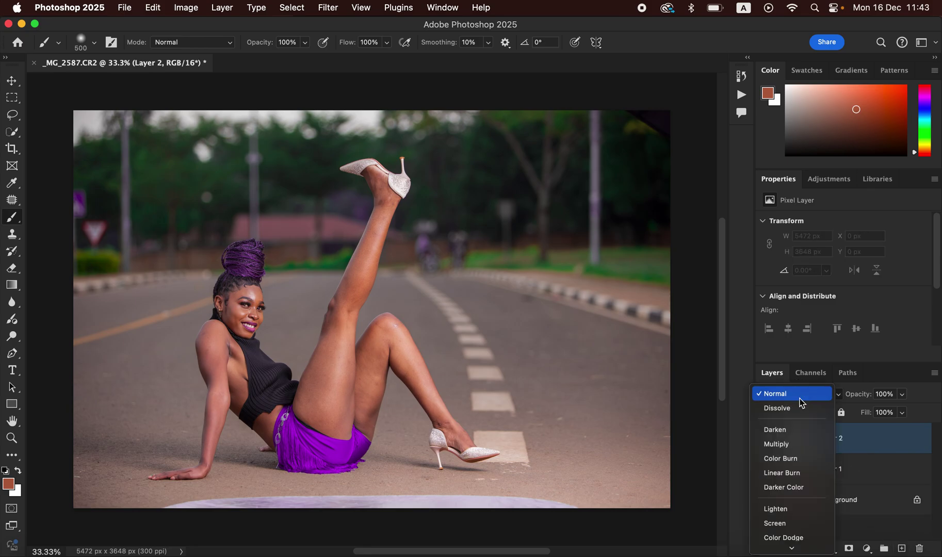
pyautogui.moveTo(793, 550)
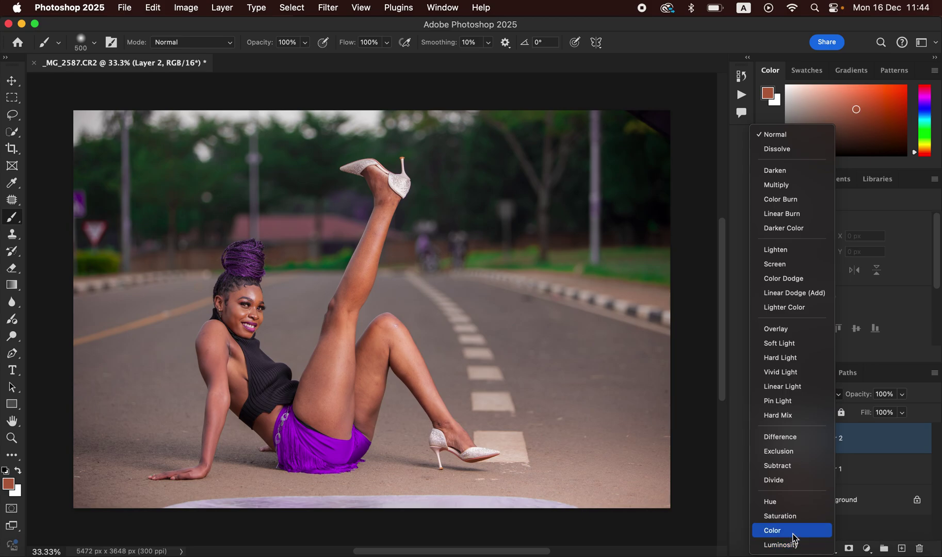
pyautogui.click(792, 532)
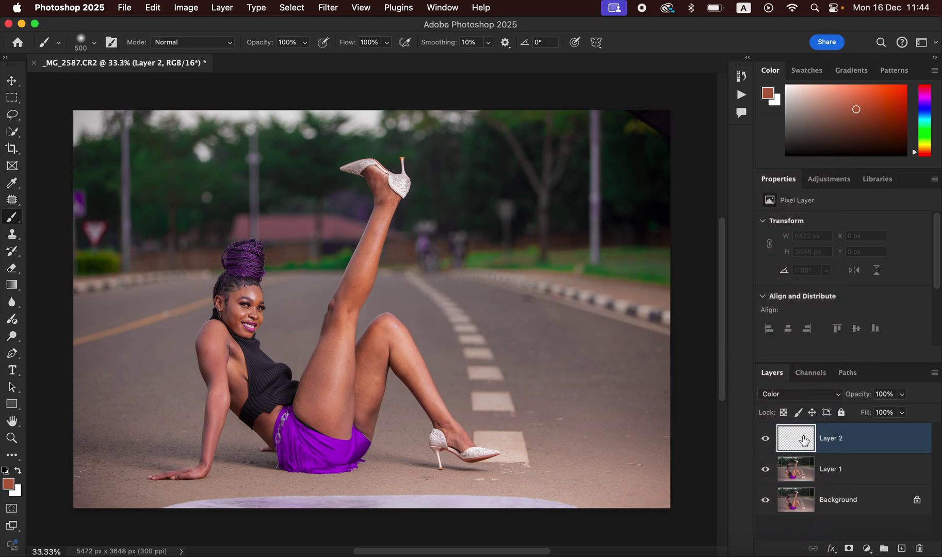
# - Select the woman automatically as the subject, working from Layer 1
pyautogui.click(836, 474)
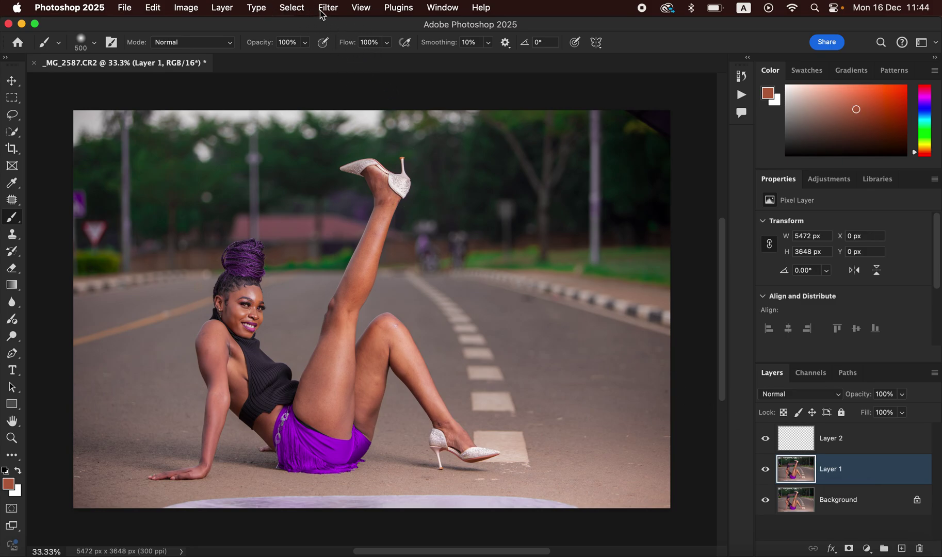
pyautogui.click(298, 9)
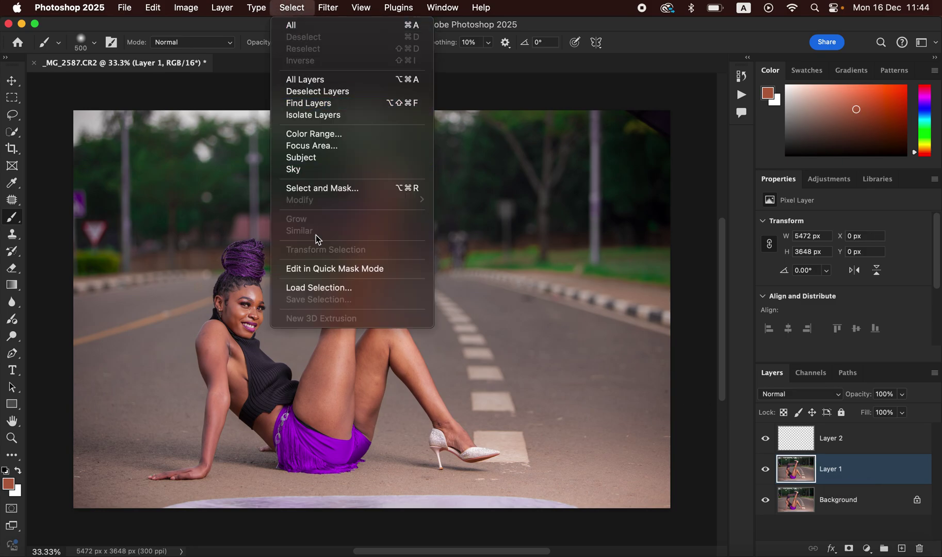
pyautogui.click(315, 164)
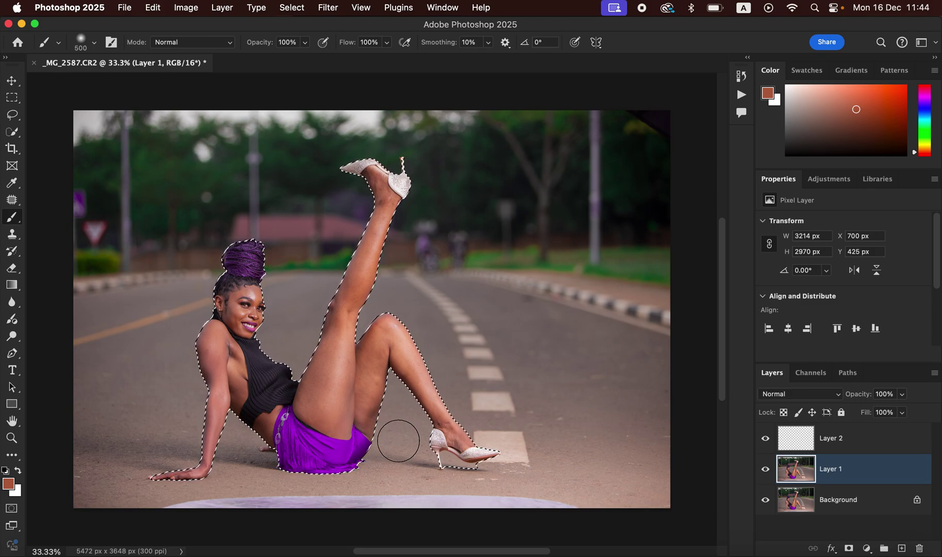
# - Make Layer 2 active and ready the Brush with a soft round 500 px tip at 0% hardness
pyautogui.click(834, 442)
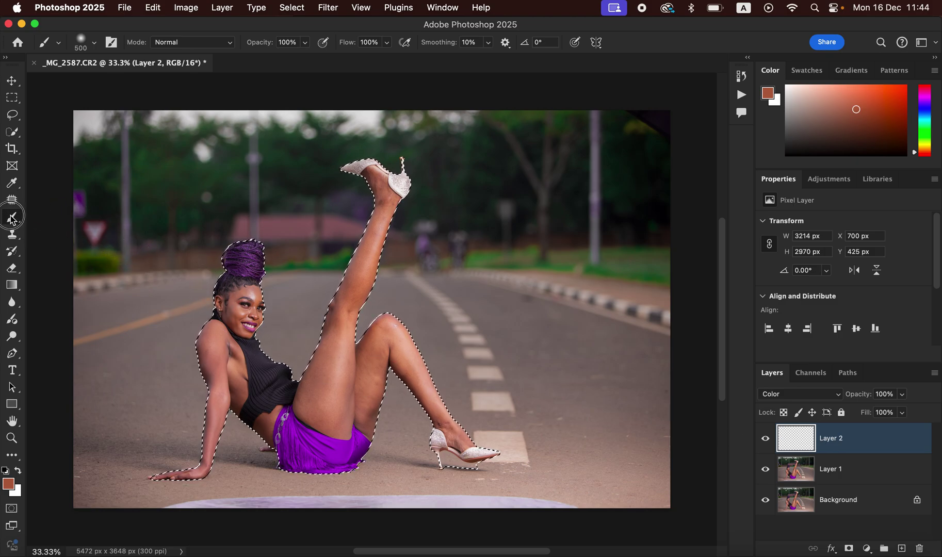
pyautogui.rightClick(11, 219)
pyautogui.click(57, 212)
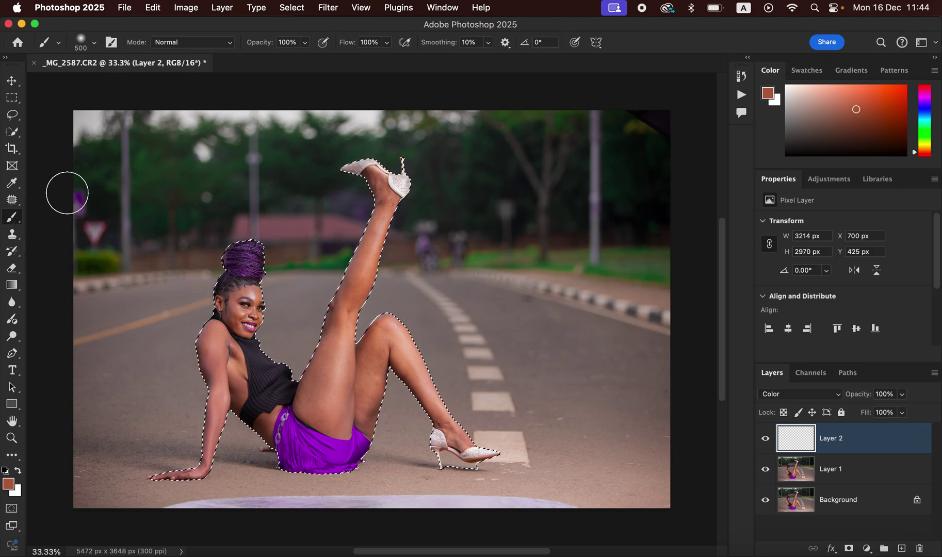
pyautogui.click(94, 42)
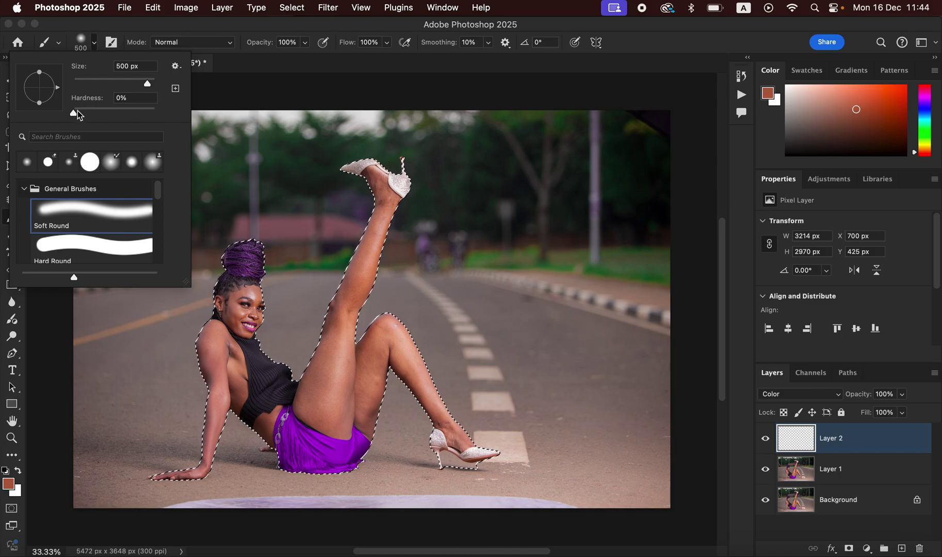
pyautogui.click(231, 30)
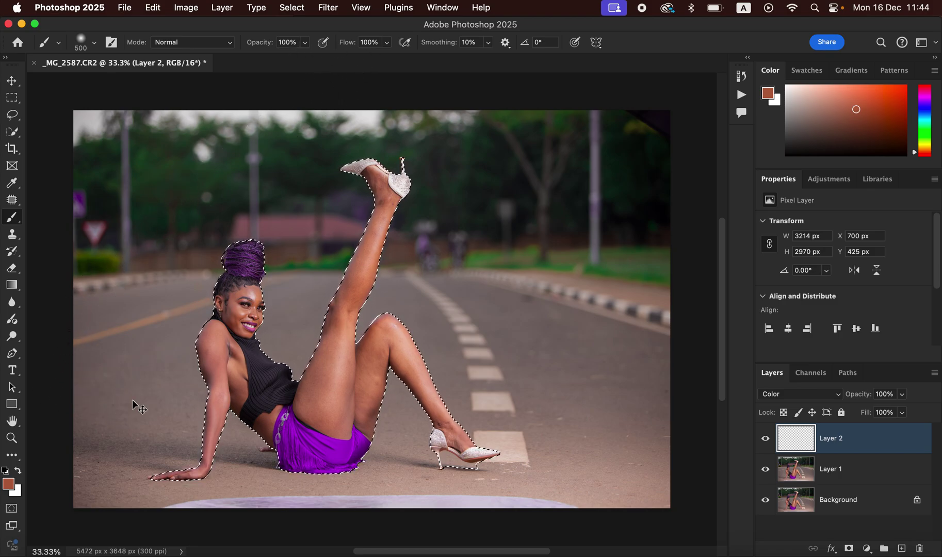
# - Sample a warm, light skin tone from the forehead and the raised calf as the painting colour
pyautogui.press('super+equal')
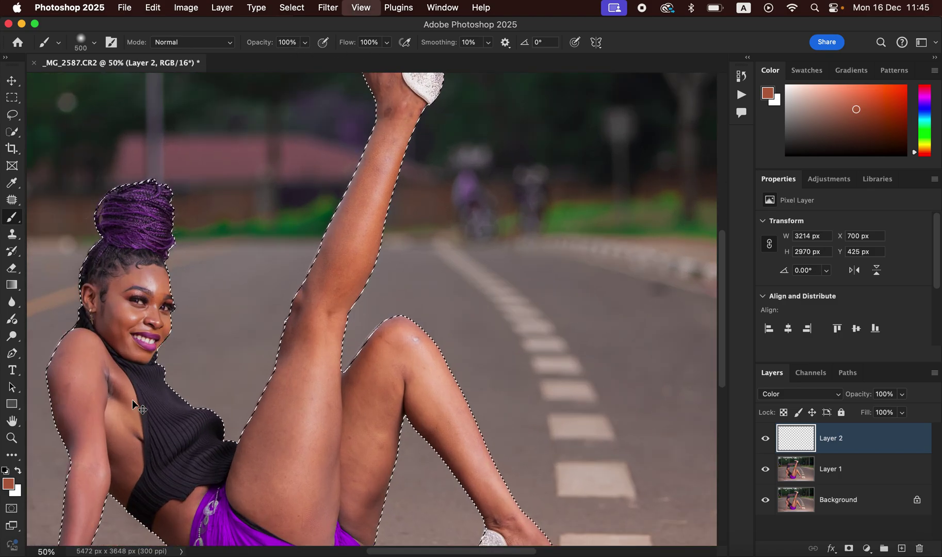
pyautogui.press('super+equal')
pyautogui.press('super+equal')
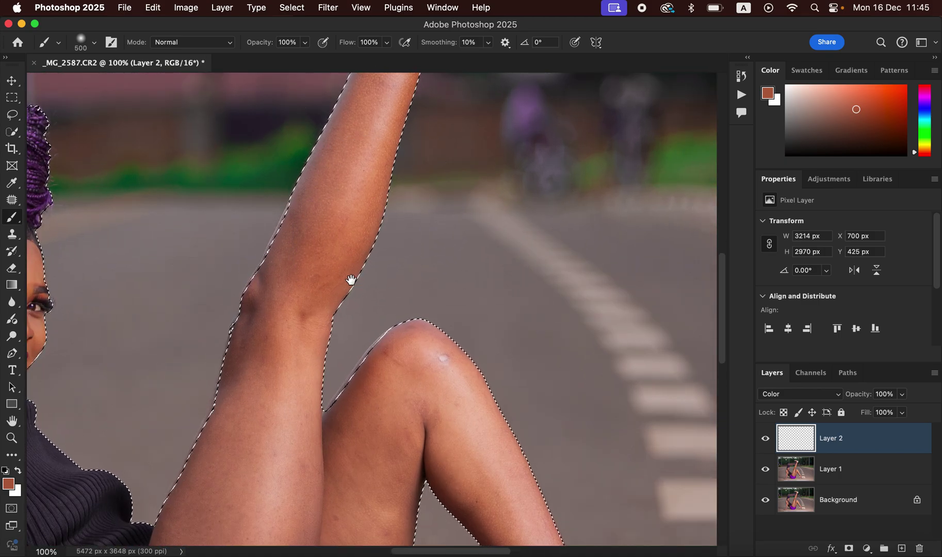
pyautogui.moveTo(353, 279); pyautogui.dragTo(504, 231)
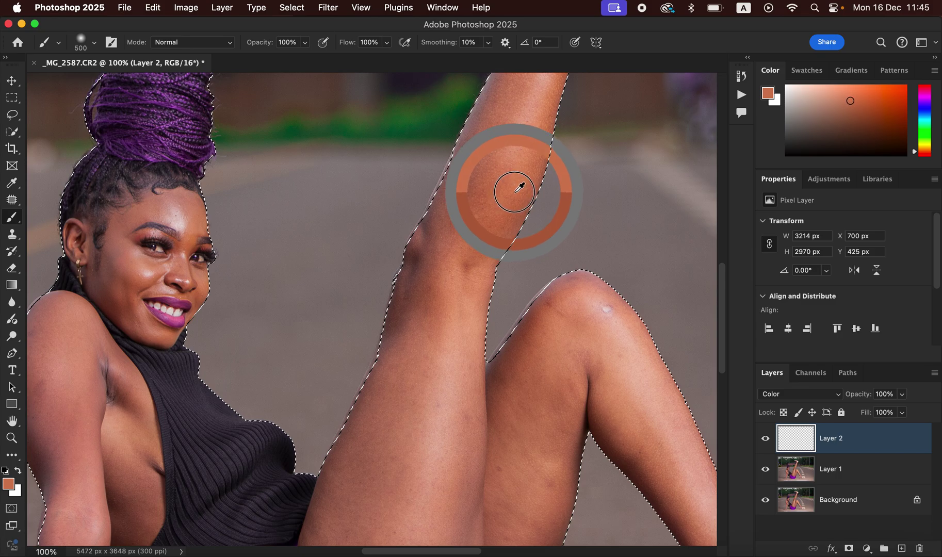
pyautogui.keyDown('alt'); pyautogui.click(197, 222); pyautogui.keyUp('alt')
pyautogui.keyDown('alt'); pyautogui.click(196, 222); pyautogui.keyUp('alt')
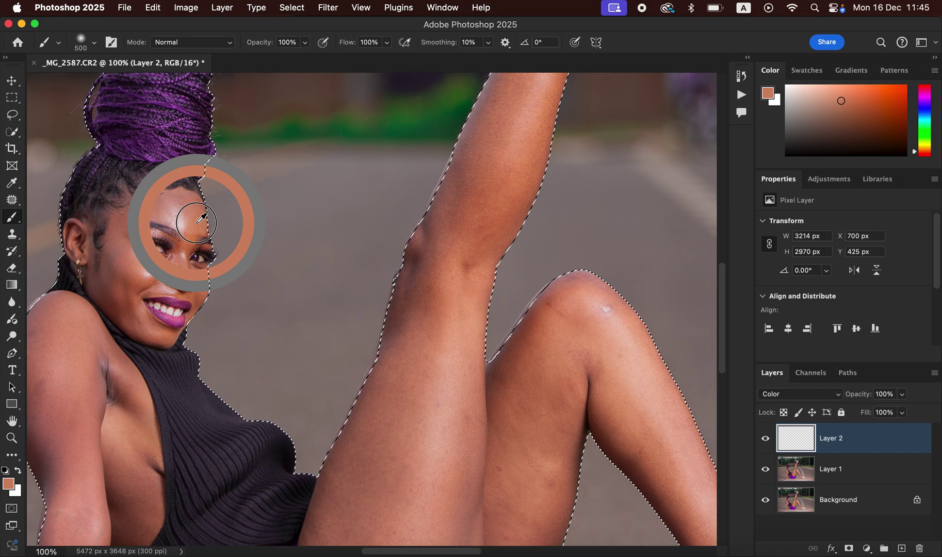
pyautogui.moveTo(197, 222); pyautogui.dragTo(199, 225)
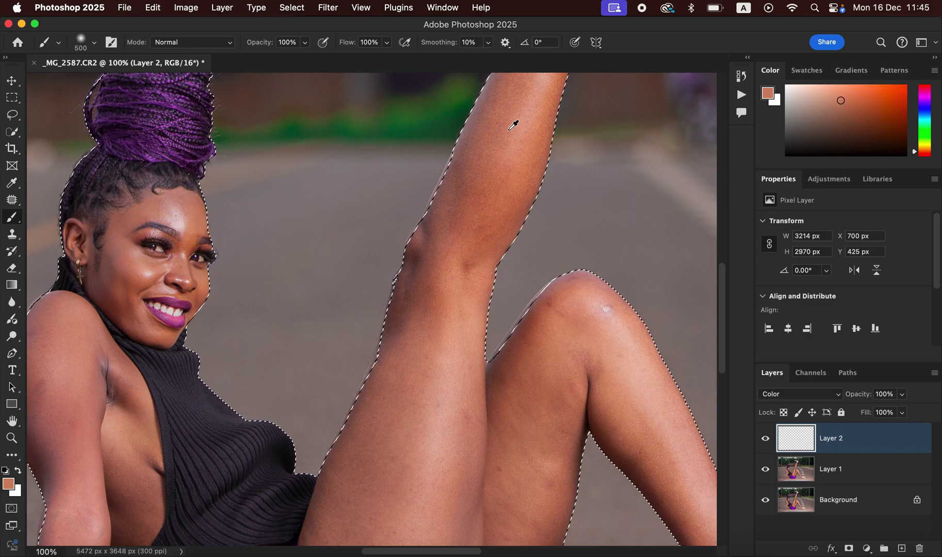
pyautogui.keyDown('alt'); pyautogui.click(544, 129); pyautogui.keyUp('alt')
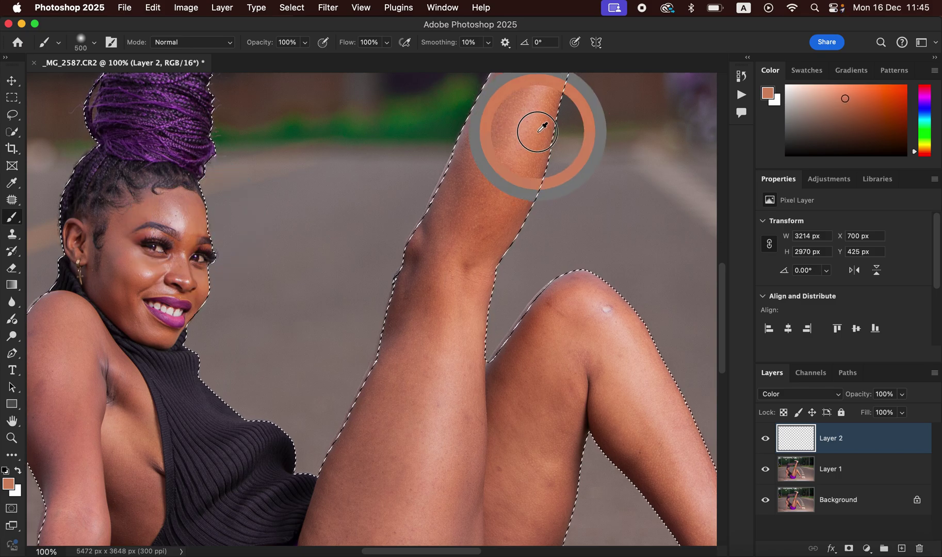
pyautogui.moveTo(543, 128); pyautogui.dragTo(543, 129)
# - Paint the sampled skin tone over the thigh of the raised leg on Layer 2 with the 500 px brush
pyautogui.moveTo(483, 180)
pyautogui.mouseDown()
pyautogui.moveTo(460, 238)
pyautogui.moveTo(463, 304)
pyautogui.moveTo(453, 255)
pyautogui.moveTo(439, 345)
pyautogui.moveTo(411, 367)
pyautogui.moveTo(391, 326)
pyautogui.mouseUp()
pyautogui.press('super+minus')
pyautogui.press('super+minus')
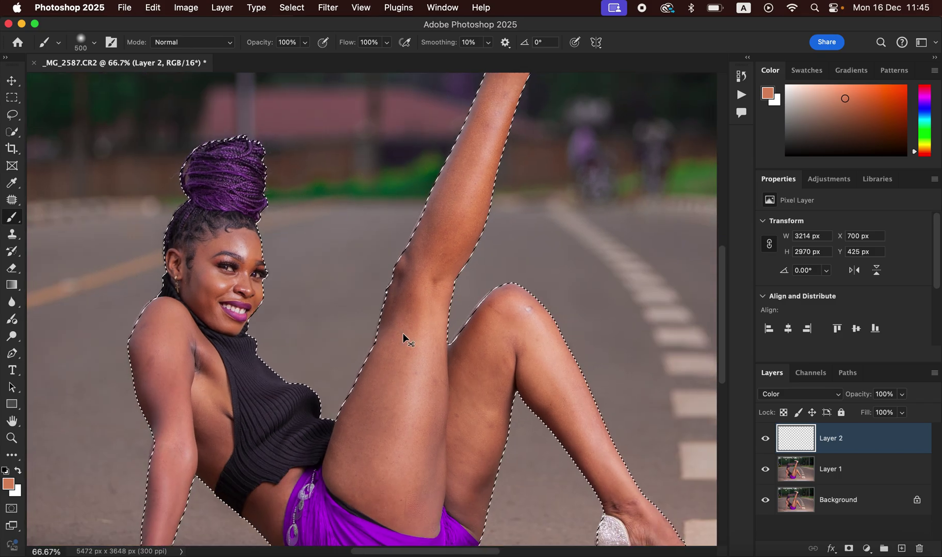
pyautogui.moveTo(422, 293)
pyautogui.mouseDown()
pyautogui.moveTo(422, 357)
pyautogui.moveTo(409, 351)
pyautogui.moveTo(393, 400)
pyautogui.mouseUp()
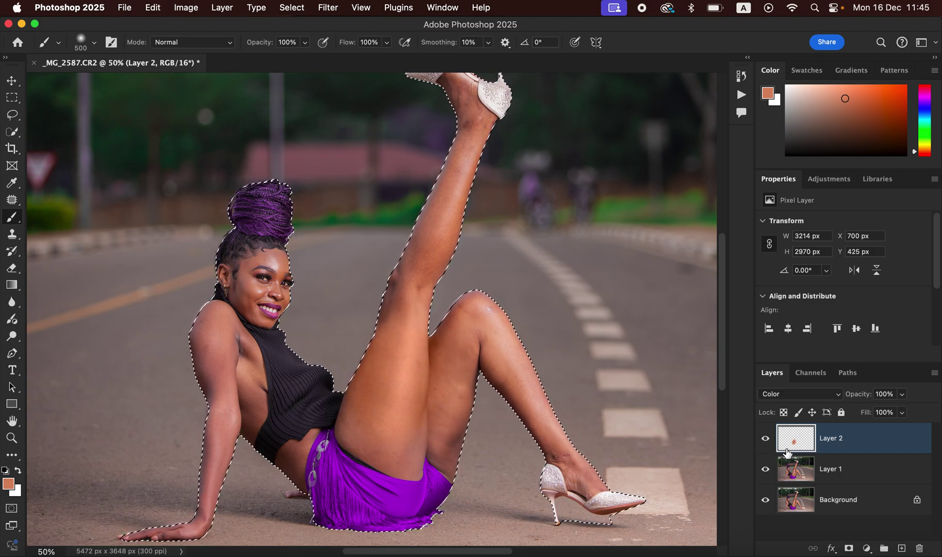
# - Reduce the brush to 200 px and paint the skin tone over the bent leg and up the raised leg
pyautogui.press('[')
pyautogui.press('[')
pyautogui.press('[')
pyautogui.moveTo(464, 332)
pyautogui.mouseDown()
pyautogui.moveTo(477, 319)
pyautogui.moveTo(501, 356)
pyautogui.mouseUp()
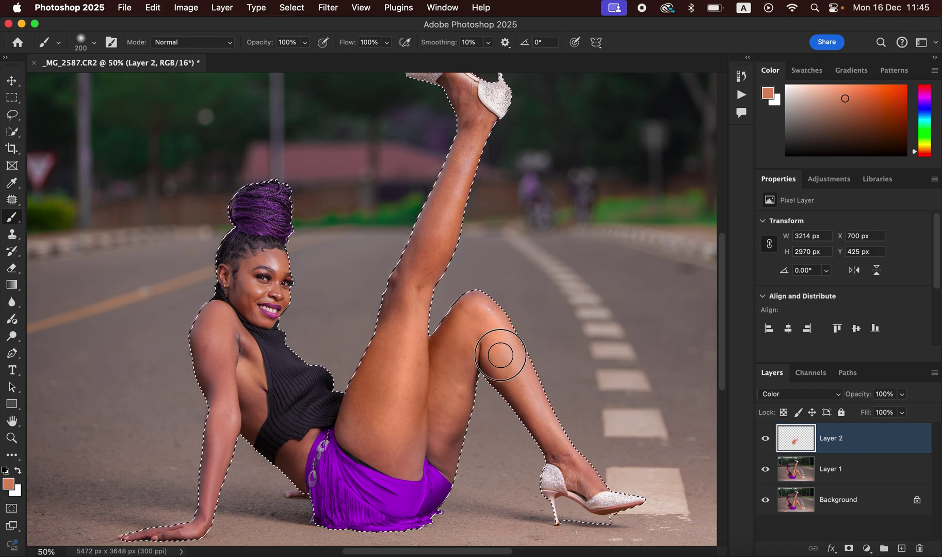
pyautogui.moveTo(550, 438)
pyautogui.mouseDown()
pyautogui.moveTo(439, 428)
pyautogui.moveTo(450, 457)
pyautogui.moveTo(452, 437)
pyautogui.moveTo(453, 461)
pyautogui.moveTo(425, 433)
pyautogui.moveTo(410, 453)
pyautogui.moveTo(377, 437)
pyautogui.moveTo(369, 418)
pyautogui.moveTo(350, 419)
pyautogui.moveTo(355, 433)
pyautogui.moveTo(415, 463)
pyautogui.moveTo(419, 264)
pyautogui.moveTo(409, 309)
pyautogui.moveTo(409, 291)
pyautogui.moveTo(474, 131)
pyautogui.moveTo(431, 252)
pyautogui.moveTo(423, 256)
pyautogui.moveTo(423, 224)
pyautogui.moveTo(404, 264)
pyautogui.moveTo(392, 351)
pyautogui.moveTo(405, 358)
pyautogui.moveTo(447, 331)
pyautogui.moveTo(475, 298)
pyautogui.moveTo(565, 449)
pyautogui.moveTo(470, 318)
pyautogui.moveTo(426, 340)
pyautogui.moveTo(467, 151)
pyautogui.mouseUp()
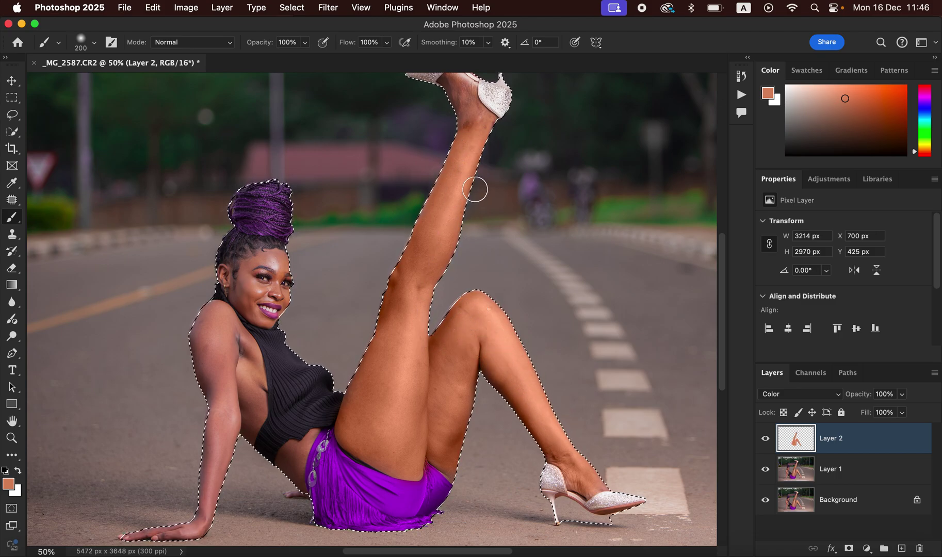
# - Try painting the ankle of the raised foot with a 90 px brush, and undo the last strokes
pyautogui.scroll(5, 481, 202)
pyautogui.press('[')
pyautogui.press('[')
pyautogui.press('[')
pyautogui.press('[')
pyautogui.press('[')
pyautogui.moveTo(463, 145)
pyautogui.mouseDown()
pyautogui.moveTo(474, 157)
pyautogui.moveTo(454, 132)
pyautogui.moveTo(461, 122)
pyautogui.moveTo(475, 160)
pyautogui.mouseUp()
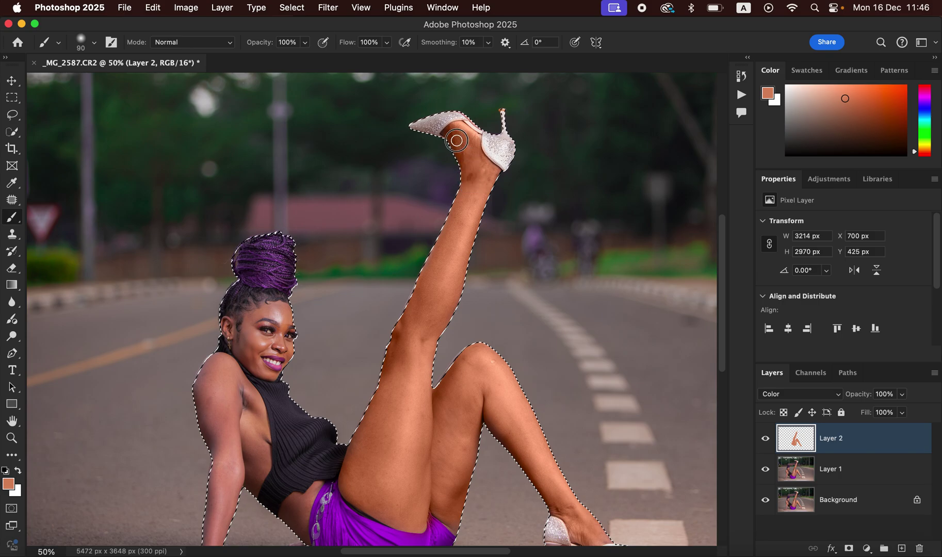
pyautogui.press('super+z')
pyautogui.press('super+z')
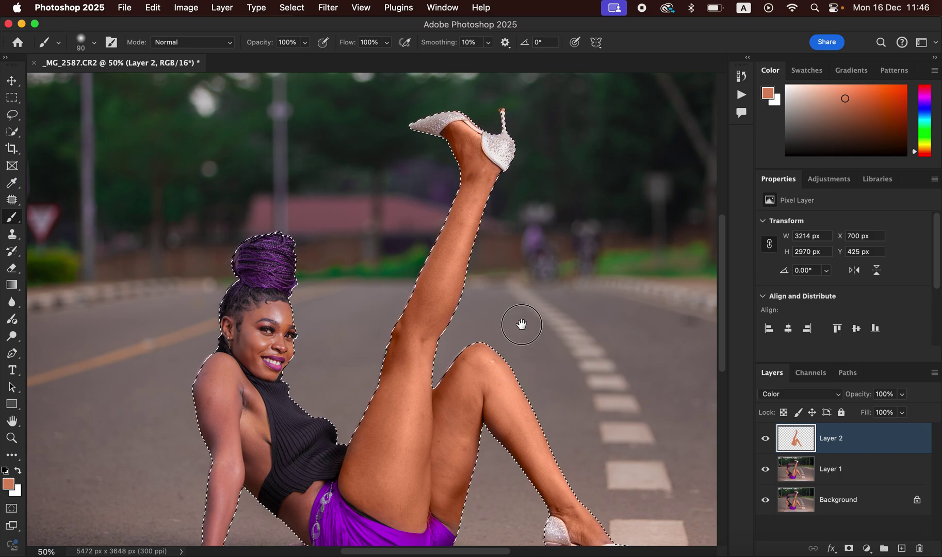
# - Paint the skin tone over the bare side of the torso, the shoulder and the arm down to the hand
pyautogui.scroll(-5, 522, 315)
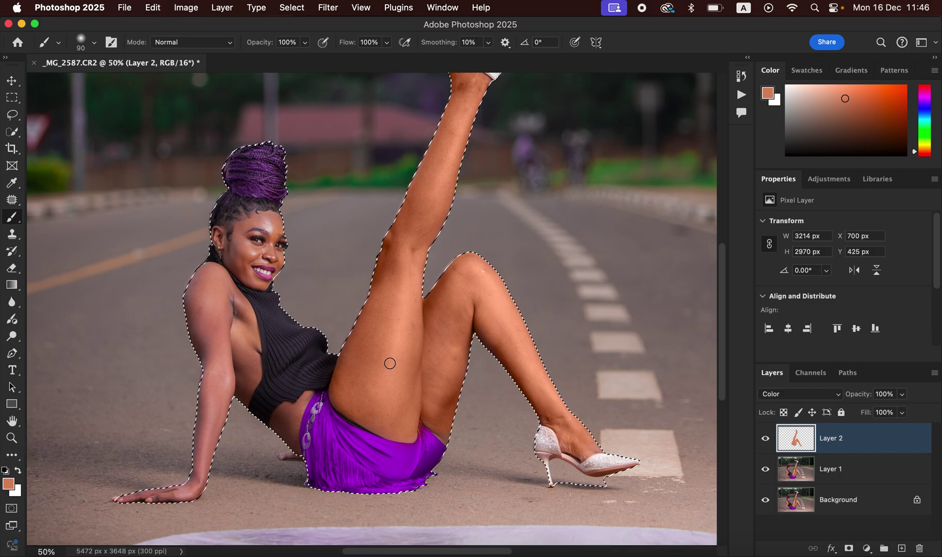
pyautogui.moveTo(386, 318); pyautogui.dragTo(461, 353)
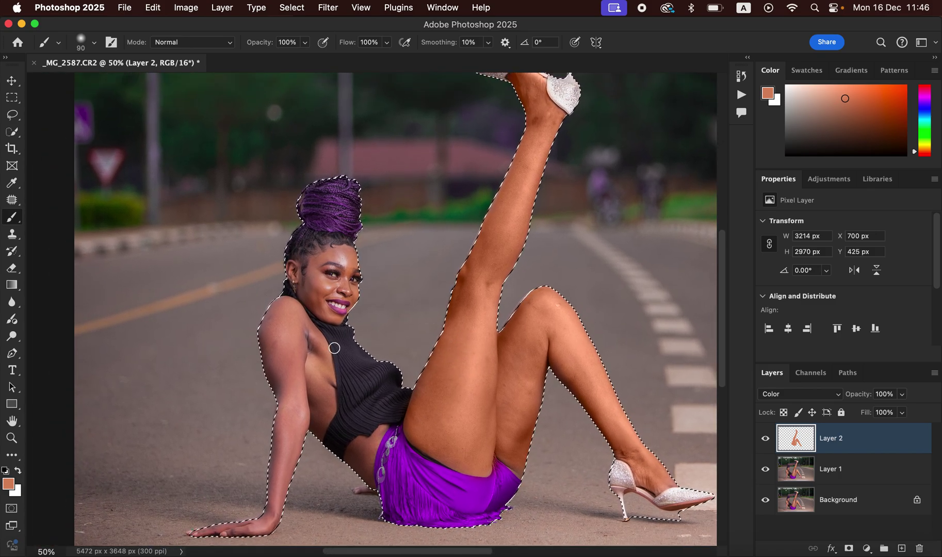
pyautogui.moveTo(323, 368)
pyautogui.mouseDown()
pyautogui.moveTo(326, 398)
pyautogui.moveTo(316, 370)
pyautogui.moveTo(317, 379)
pyautogui.moveTo(311, 367)
pyautogui.moveTo(306, 378)
pyautogui.moveTo(325, 413)
pyautogui.mouseUp()
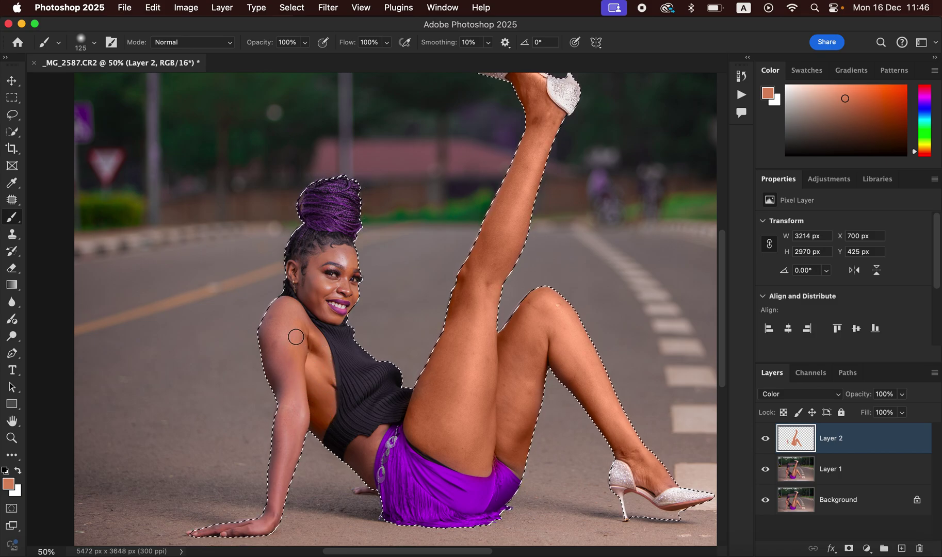
pyautogui.moveTo(286, 326)
pyautogui.mouseDown()
pyautogui.moveTo(330, 326)
pyautogui.moveTo(295, 346)
pyautogui.moveTo(290, 393)
pyautogui.mouseUp()
pyautogui.moveTo(287, 439)
pyautogui.mouseDown()
pyautogui.moveTo(268, 501)
pyautogui.moveTo(243, 524)
pyautogui.moveTo(222, 520)
pyautogui.moveTo(237, 521)
pyautogui.mouseUp()
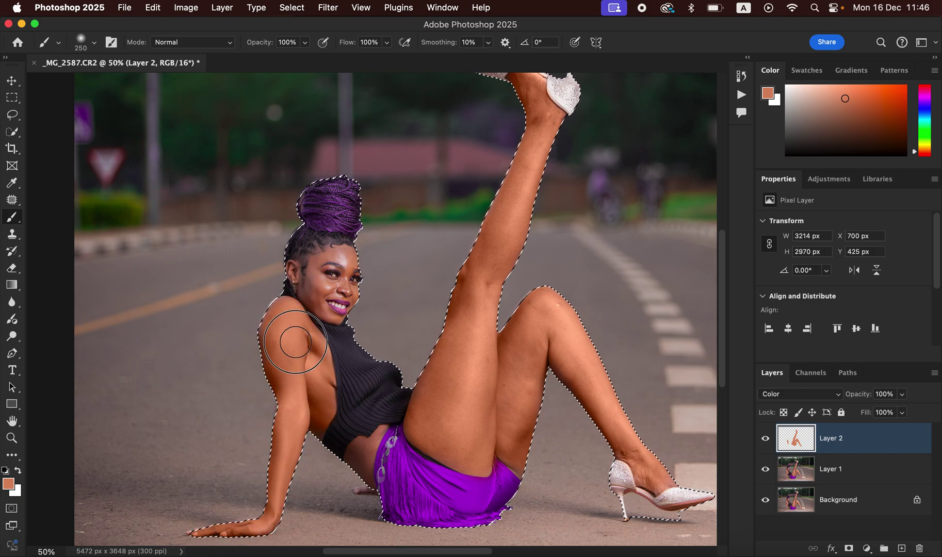
# - Reduce the brush to 70 px and paint the skin tone over the face
pyautogui.press('[')
pyautogui.press('[')
pyautogui.press('[')
pyautogui.press('[')
pyautogui.press('[')
pyautogui.press('[')
pyautogui.press('[')
pyautogui.press('[')
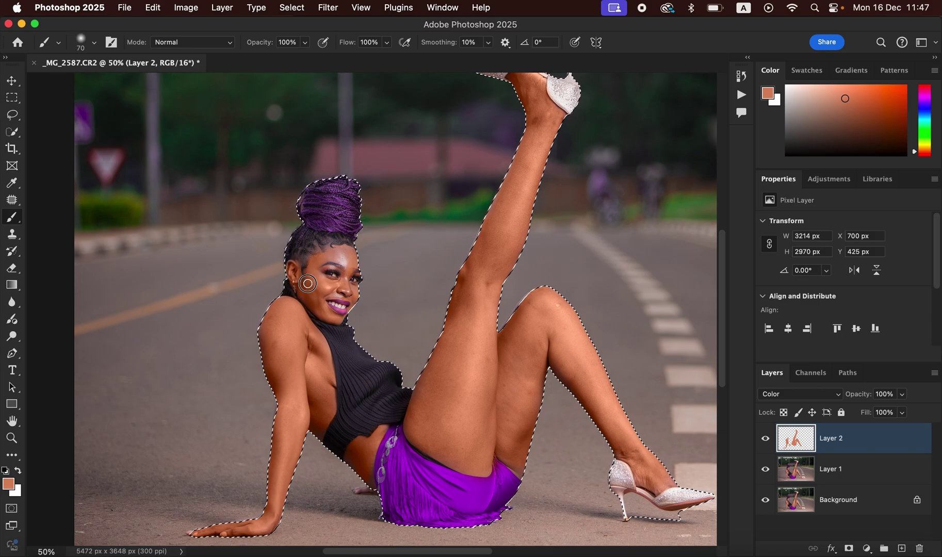
pyautogui.press('super+equal')
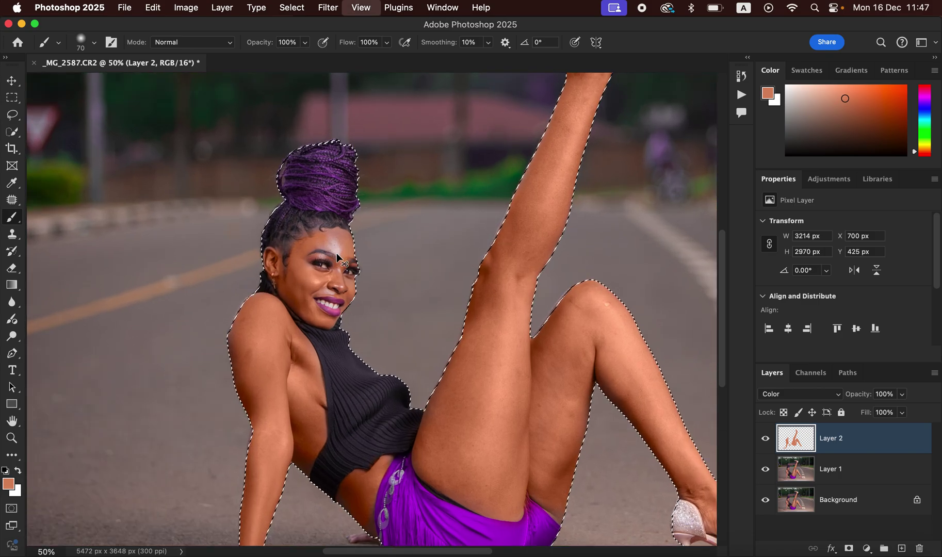
pyautogui.press('super+equal')
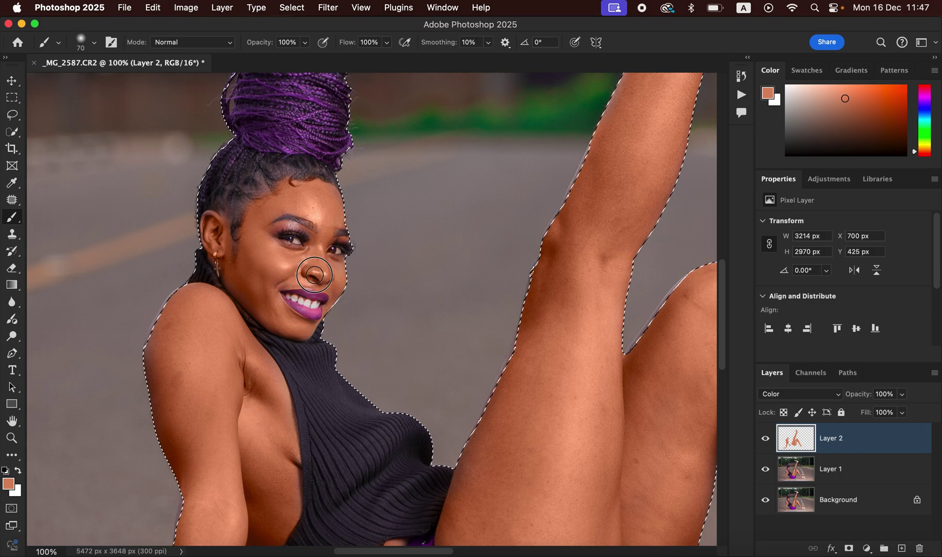
# - Refine the skin tone around the mouth and cheek and along the shoulder and upper-arm edge with a 30 px brush
pyautogui.press('[')
pyautogui.press('[')
pyautogui.press('[')
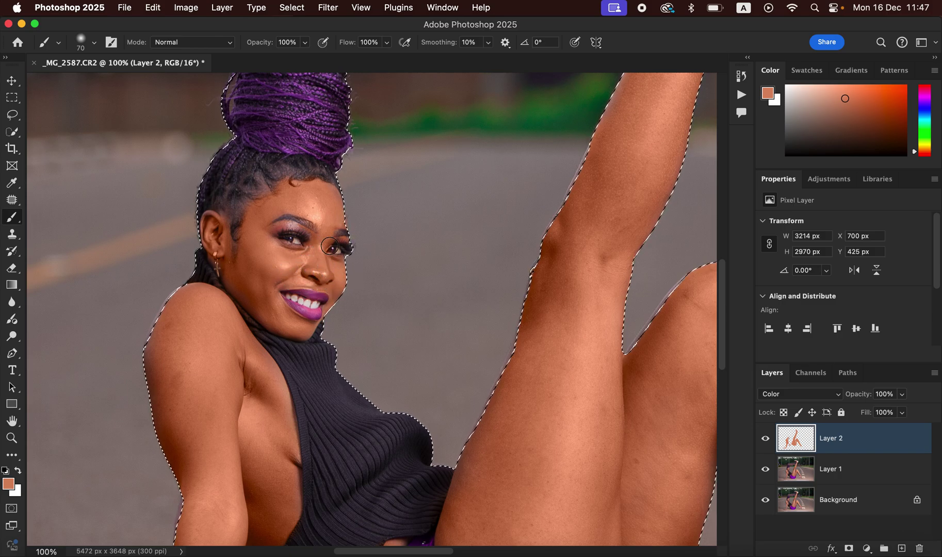
pyautogui.press('[')
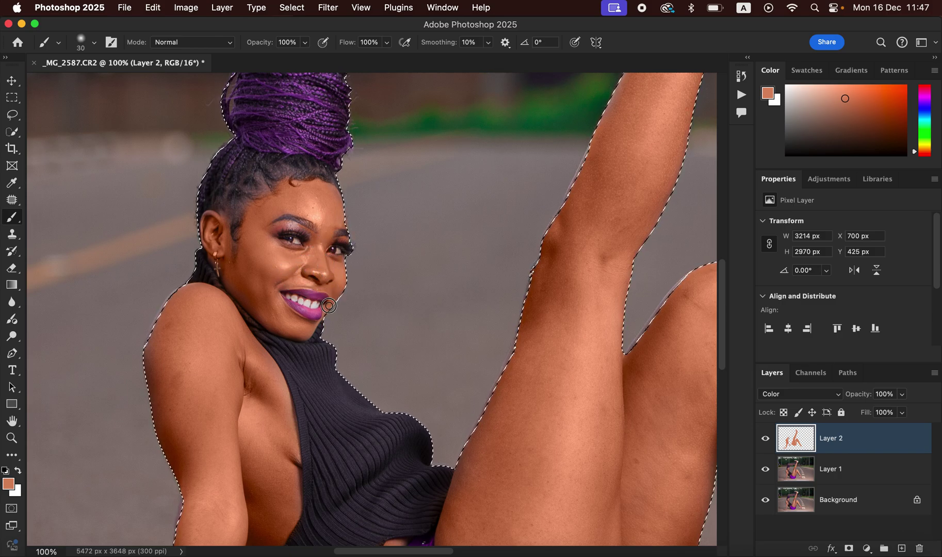
pyautogui.moveTo(328, 308)
pyautogui.mouseDown()
pyautogui.moveTo(309, 335)
pyautogui.moveTo(290, 335)
pyautogui.moveTo(268, 314)
pyautogui.mouseUp()
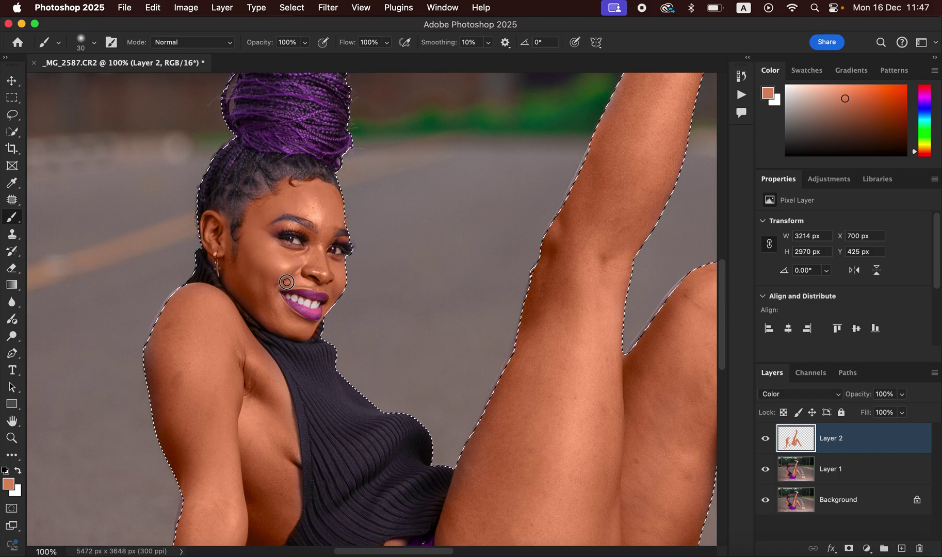
pyautogui.moveTo(154, 323); pyautogui.dragTo(163, 429)
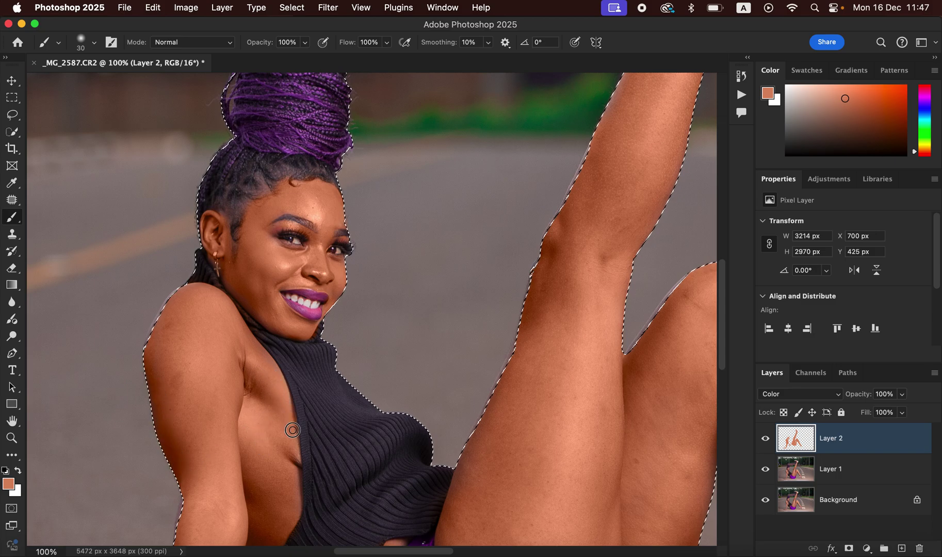
# - Check the painted skin across the whole figure and clear the selection around the woman
pyautogui.scroll(-5, 412, 320)
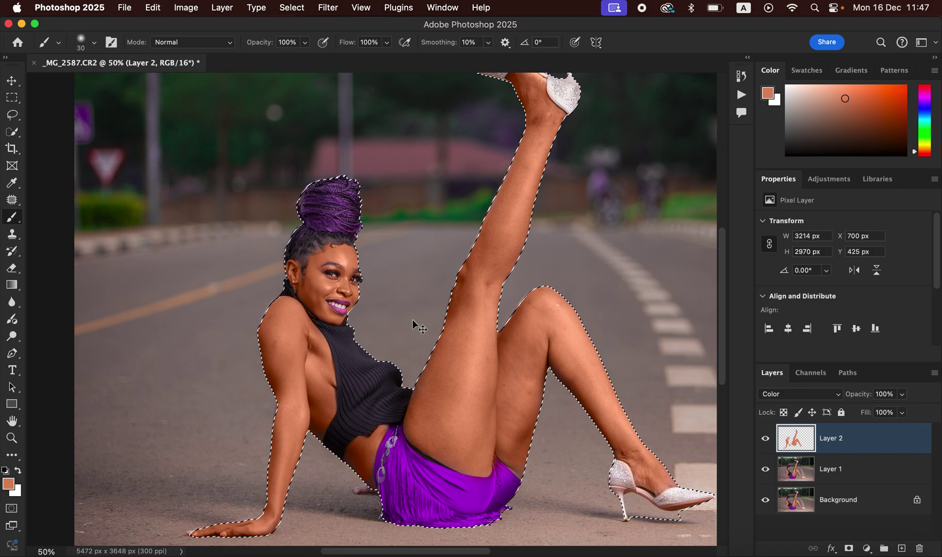
pyautogui.scroll(5, 412, 319)
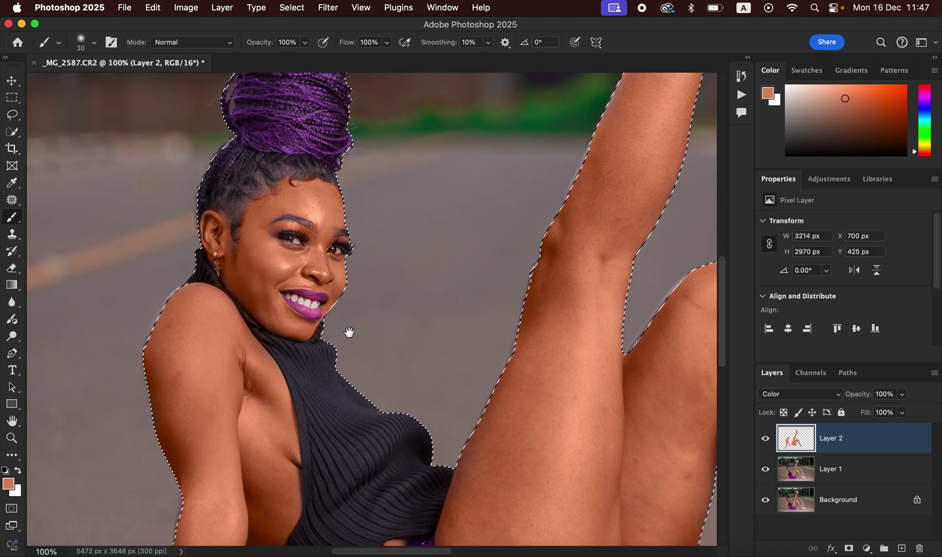
pyautogui.scroll(-5, 420, 351)
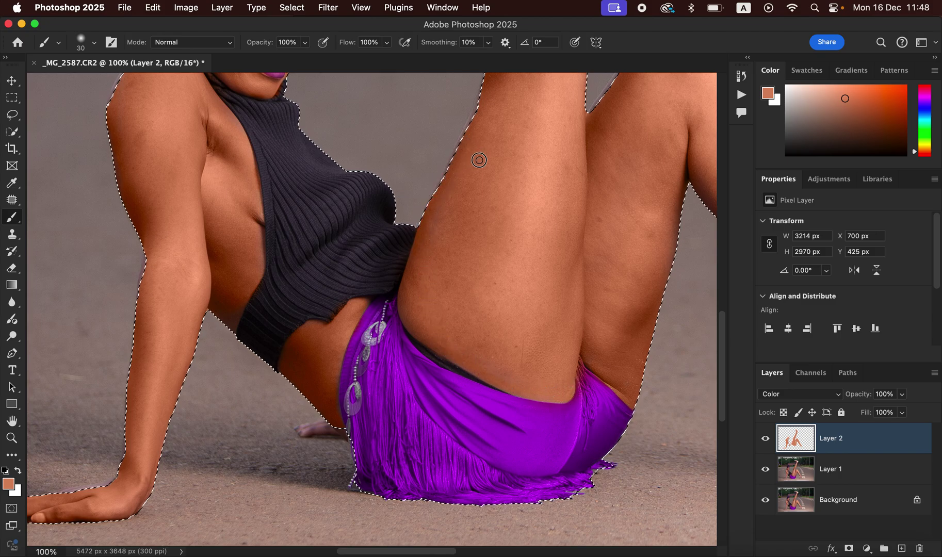
pyautogui.press('super+minus')
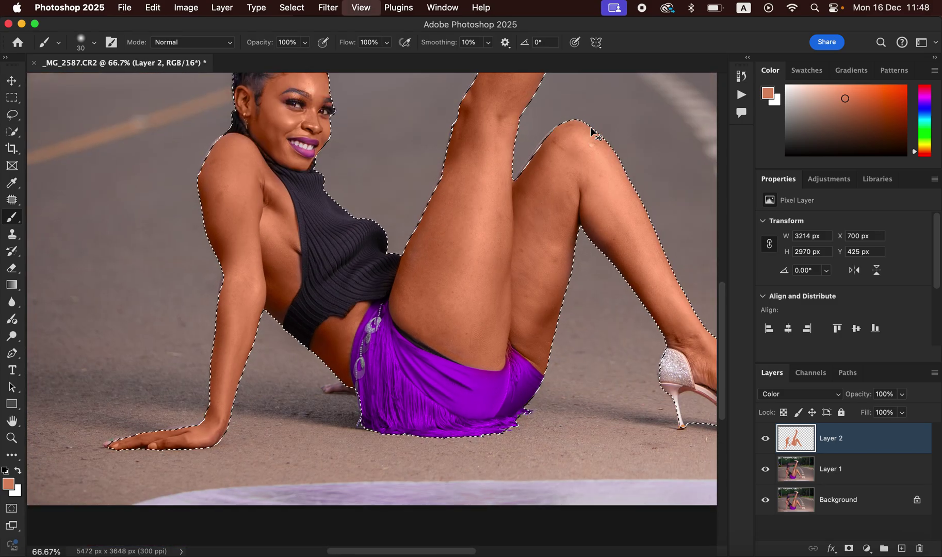
pyautogui.press('super+minus')
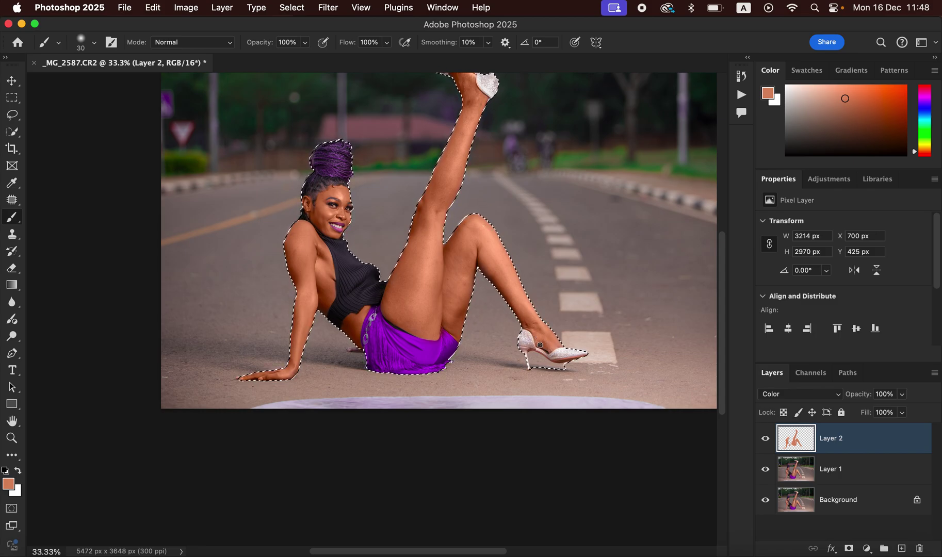
pyautogui.moveTo(464, 280); pyautogui.dragTo(469, 339)
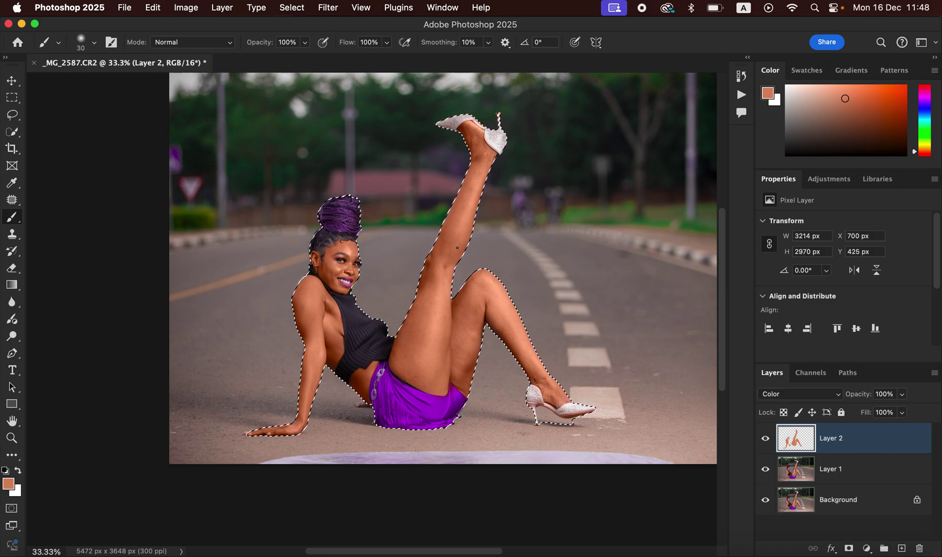
pyautogui.press('super+d')
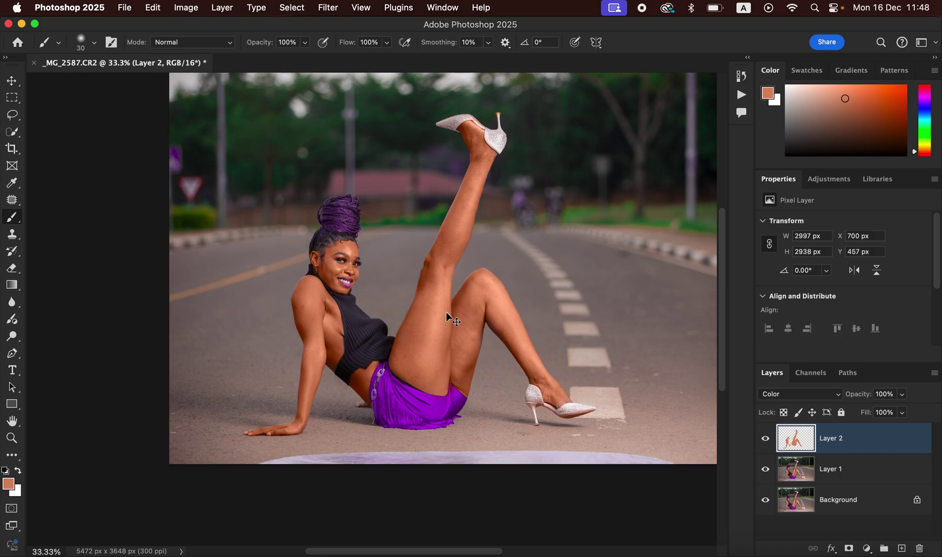
# - Paint the skin tone along the knee and thigh edge of the raised leg, and undo the last stroke on the bent leg
pyautogui.press('super+plus')
pyautogui.press('super+plus')
pyautogui.press('super+plus')
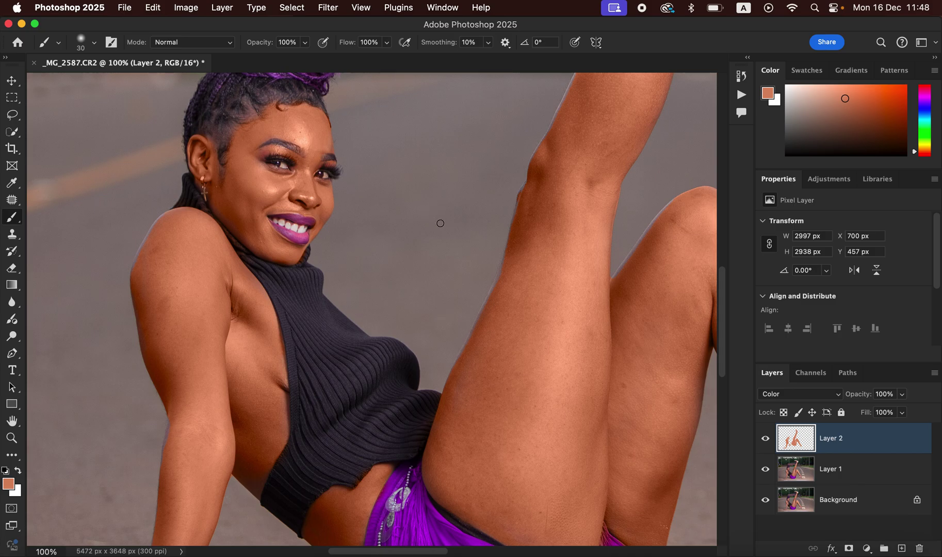
pyautogui.moveTo(541, 225)
pyautogui.mouseDown()
pyautogui.moveTo(501, 263)
pyautogui.moveTo(448, 281)
pyautogui.moveTo(397, 236)
pyautogui.mouseUp()
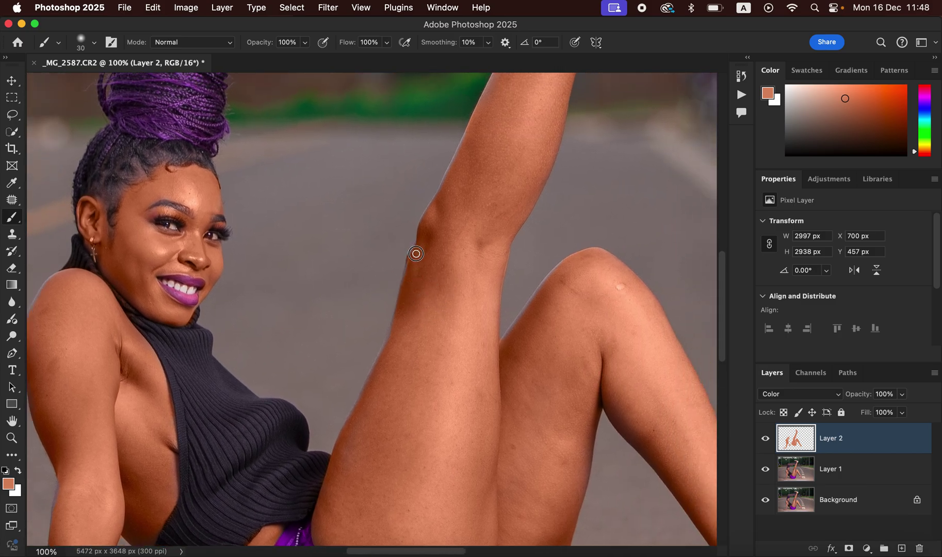
pyautogui.moveTo(418, 247); pyautogui.dragTo(411, 254)
pyautogui.moveTo(402, 303)
pyautogui.mouseDown()
pyautogui.moveTo(382, 369)
pyautogui.moveTo(386, 353)
pyautogui.moveTo(371, 379)
pyautogui.moveTo(391, 342)
pyautogui.moveTo(351, 421)
pyautogui.mouseUp()
pyautogui.moveTo(518, 324)
pyautogui.mouseDown()
pyautogui.moveTo(547, 283)
pyautogui.moveTo(609, 256)
pyautogui.mouseUp()
pyautogui.press('super+z')
# - Paint the skin tone along the outer edge of the raised leg's calf, from the knee toward the ankle
pyautogui.scroll(5, 538, 210)
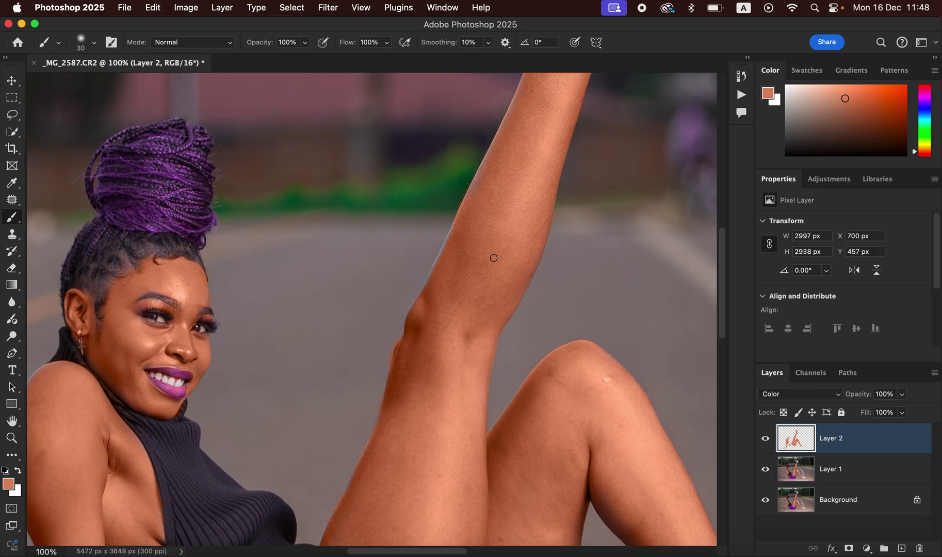
pyautogui.moveTo(457, 236); pyautogui.dragTo(457, 228)
pyautogui.moveTo(428, 293)
pyautogui.mouseDown()
pyautogui.moveTo(481, 192)
pyautogui.moveTo(462, 231)
pyautogui.moveTo(487, 159)
pyautogui.moveTo(470, 204)
pyautogui.moveTo(510, 136)
pyautogui.mouseUp()
pyautogui.moveTo(535, 98)
pyautogui.mouseDown()
pyautogui.moveTo(509, 112)
pyautogui.moveTo(481, 172)
pyautogui.moveTo(533, 80)
pyautogui.mouseUp()
# - Paint the skin tone over the hand behind the hip and touch up the shoulder edge
pyautogui.scroll(-15, 467, 315)
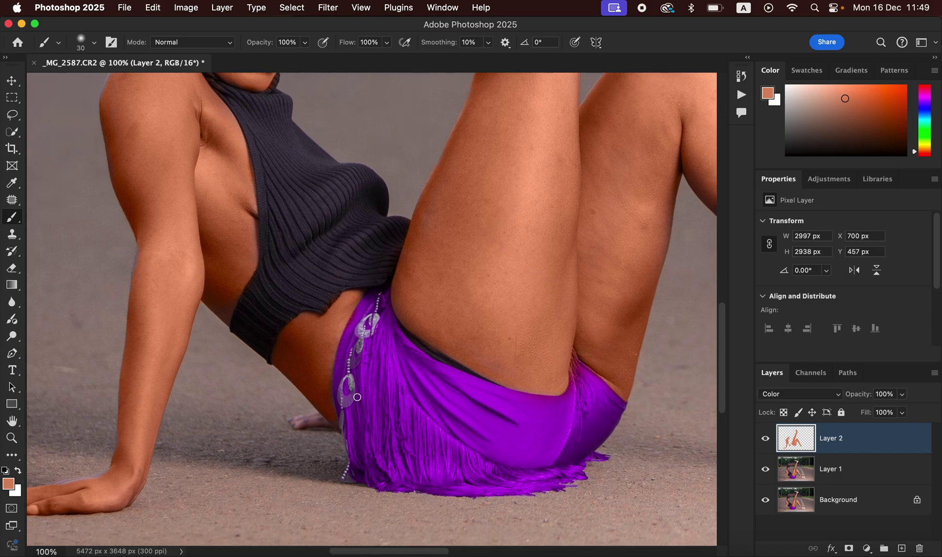
pyautogui.moveTo(319, 418)
pyautogui.mouseDown()
pyautogui.moveTo(294, 422)
pyautogui.moveTo(326, 416)
pyautogui.moveTo(302, 421)
pyautogui.mouseUp()
pyautogui.moveTo(237, 408); pyautogui.dragTo(305, 394)
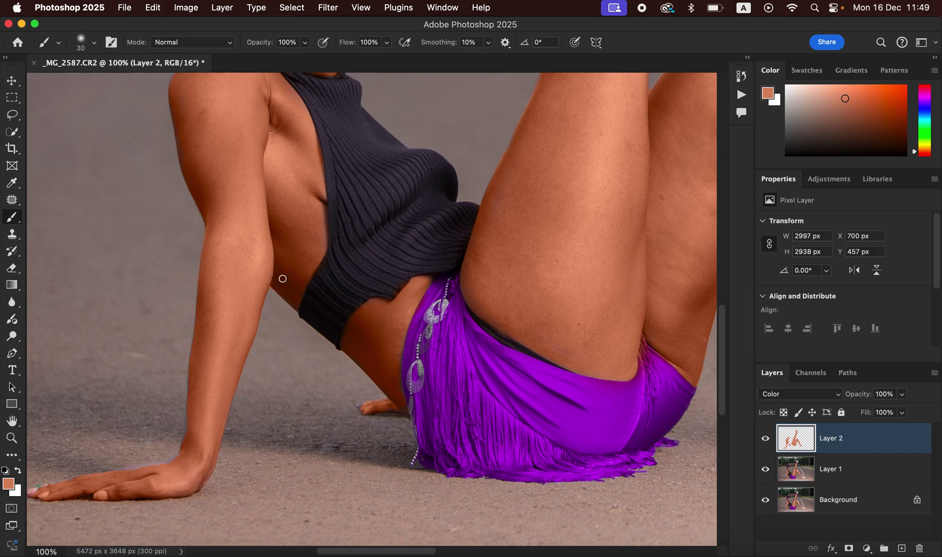
pyautogui.moveTo(235, 369); pyautogui.dragTo(282, 340)
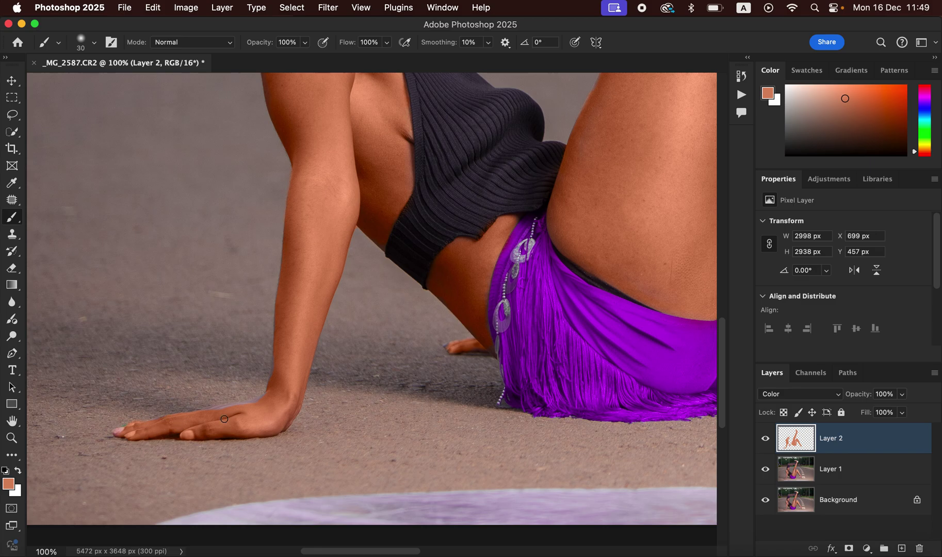
pyautogui.moveTo(443, 290); pyautogui.dragTo(410, 385)
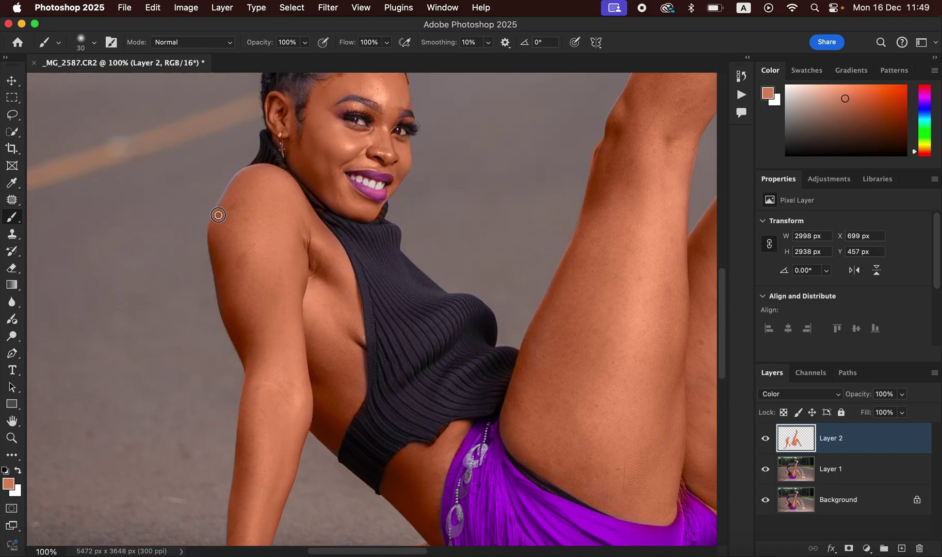
pyautogui.moveTo(236, 180); pyautogui.dragTo(252, 175)
# - Erase the skin tone spilling onto the beaded trim at the waist of the purple shorts, and return to the Brush tool
pyautogui.click(12, 269)
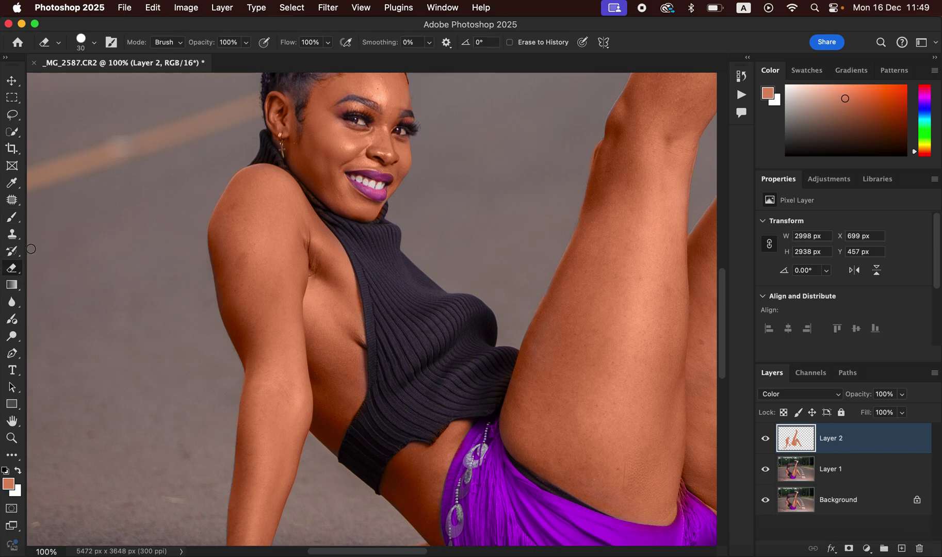
pyautogui.click(180, 44)
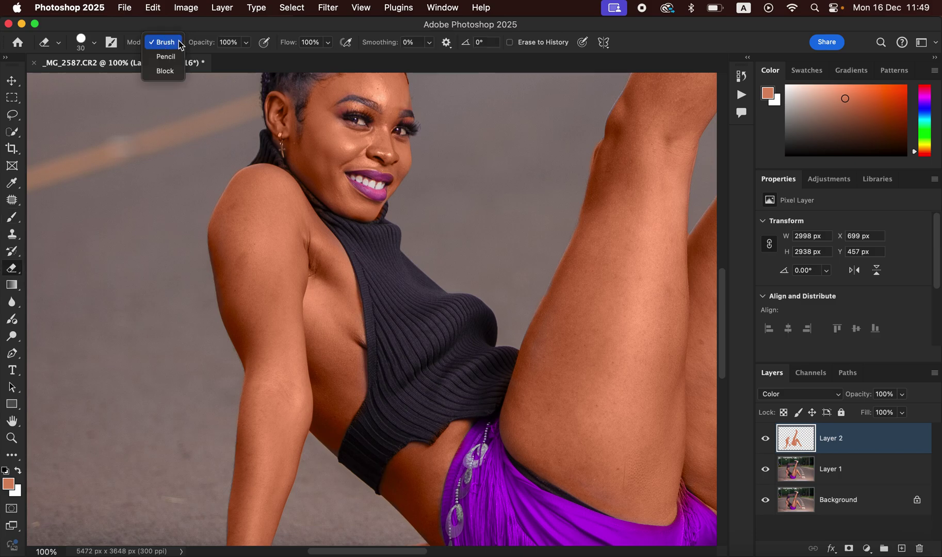
pyautogui.click(190, 46)
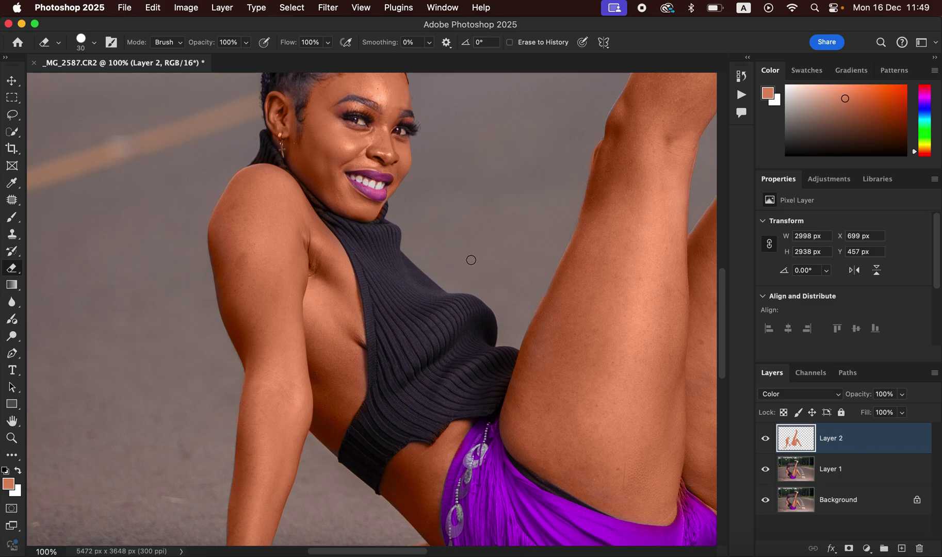
pyautogui.moveTo(522, 255); pyautogui.dragTo(353, 228)
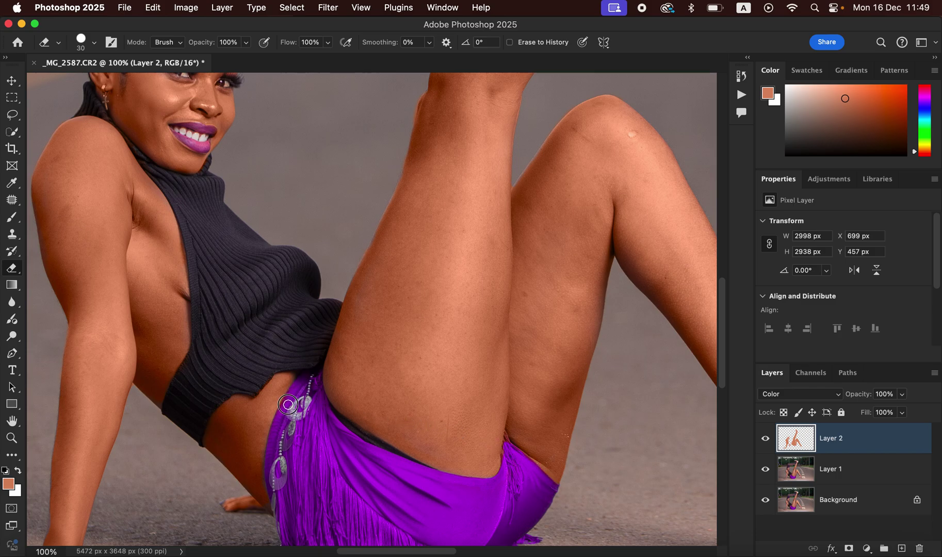
pyautogui.moveTo(285, 414); pyautogui.dragTo(283, 463)
pyautogui.moveTo(489, 332); pyautogui.dragTo(337, 367)
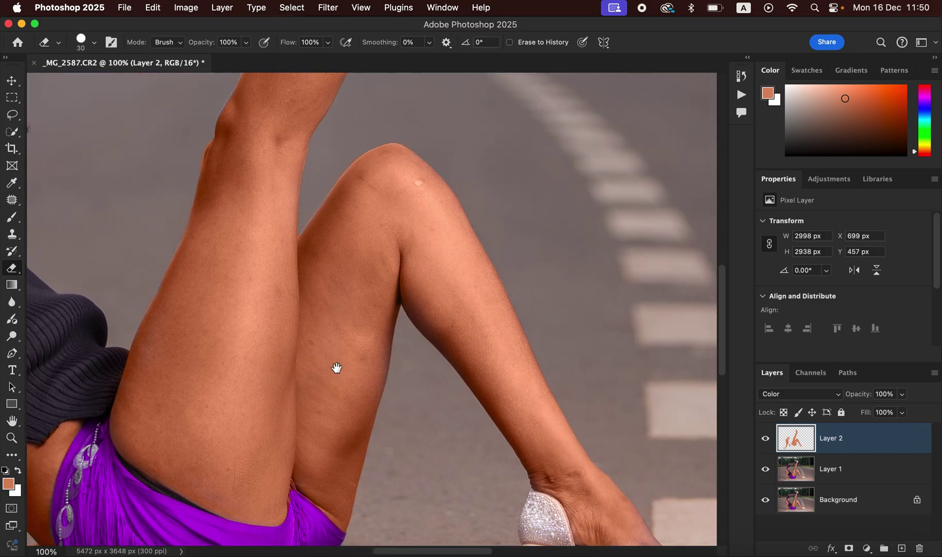
pyautogui.moveTo(514, 343); pyautogui.dragTo(447, 255)
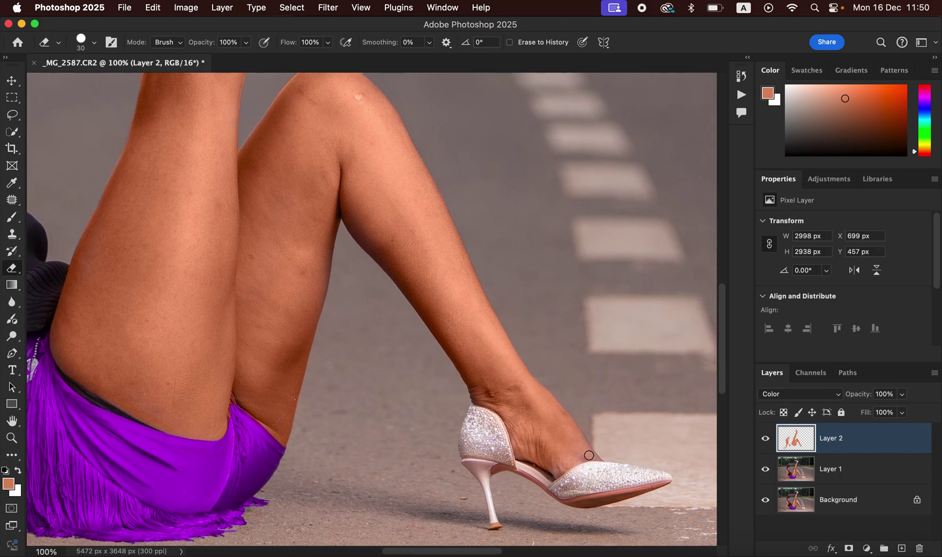
pyautogui.press('b')
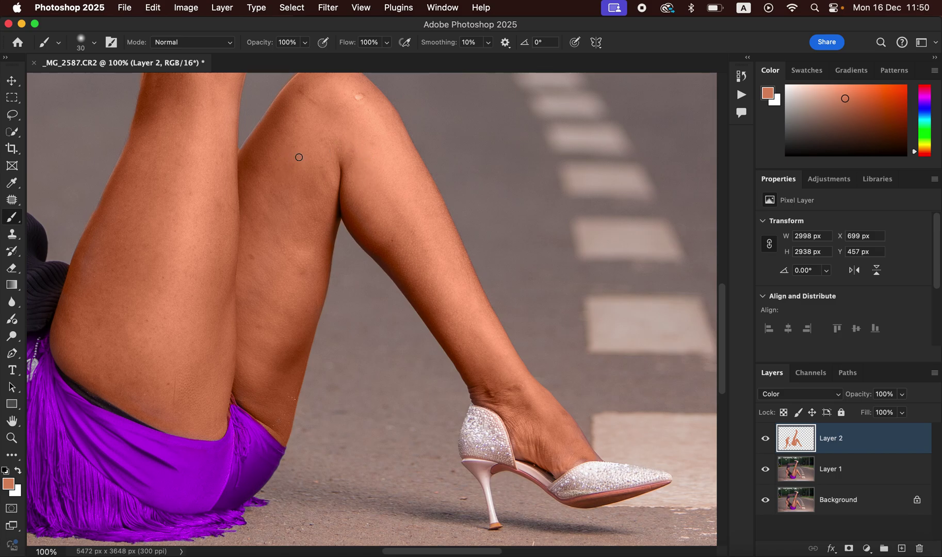
# - Lower the opacity of Layer 2 to about 64% and compare the image with and without it
pyautogui.press('super+minus')
pyautogui.press('super+minus')
pyautogui.press('super+minus')
pyautogui.press('super+minus')
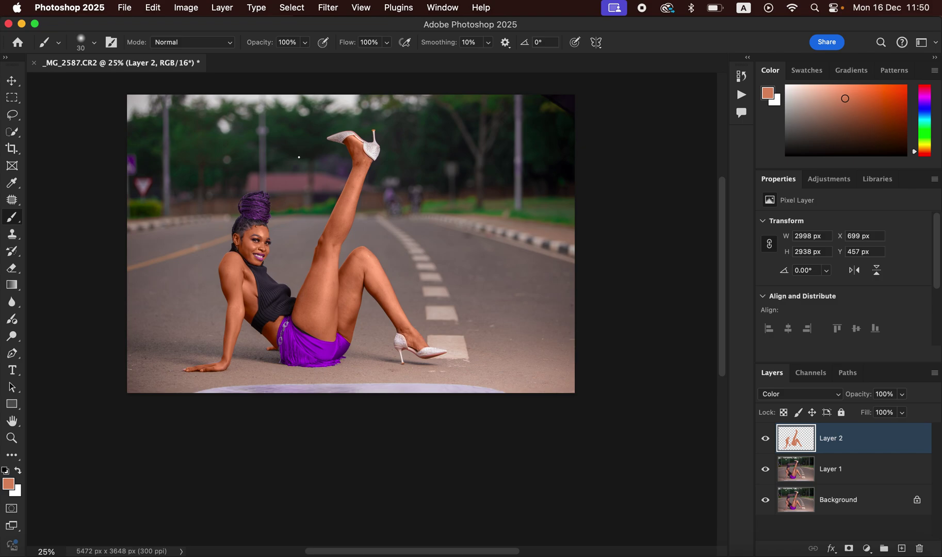
pyautogui.click(902, 395)
pyautogui.moveTo(902, 409); pyautogui.dragTo(884, 409)
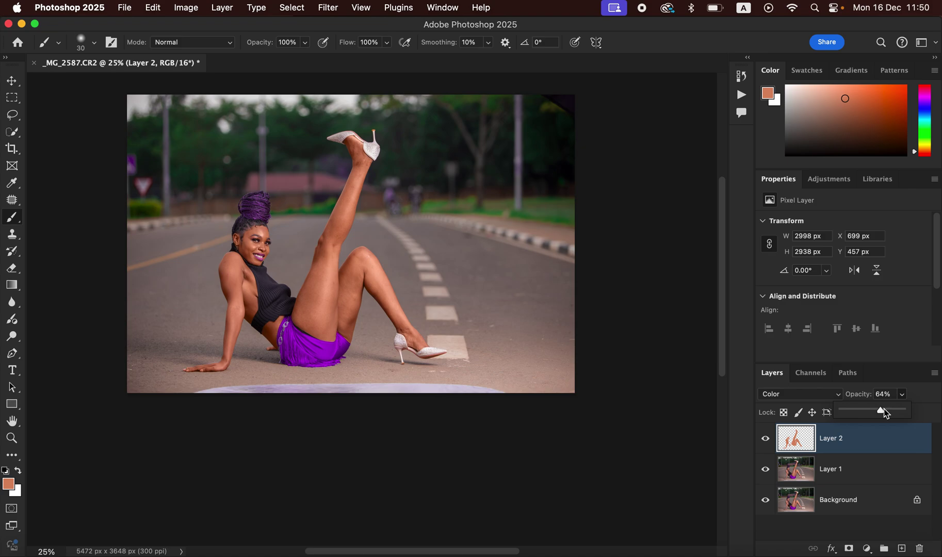
pyautogui.moveTo(882, 410); pyautogui.dragTo(880, 410)
pyautogui.click(764, 439)
# - Add a Hue/Saturation adjustment layer, set the Lightness of the Reds to -7, and compare the image with and without it
pyautogui.click(867, 548)
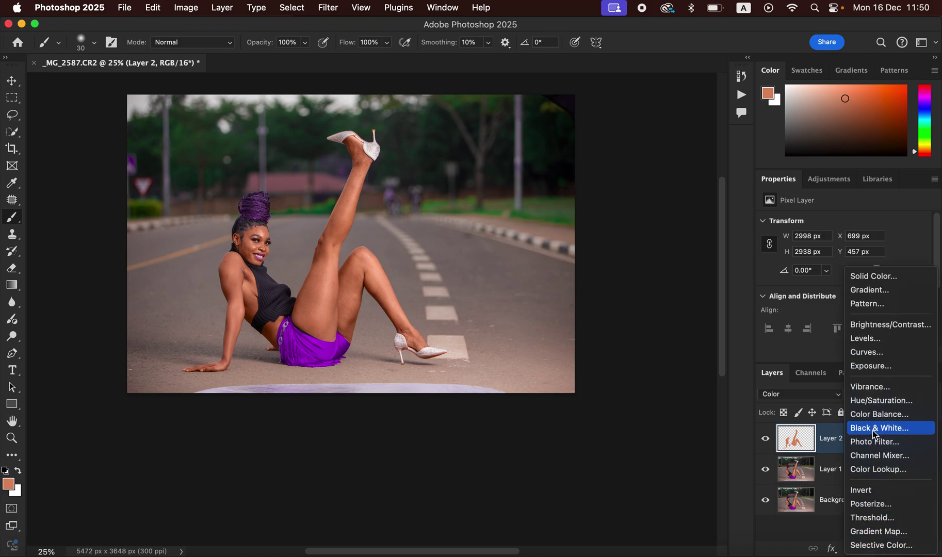
pyautogui.click(876, 404)
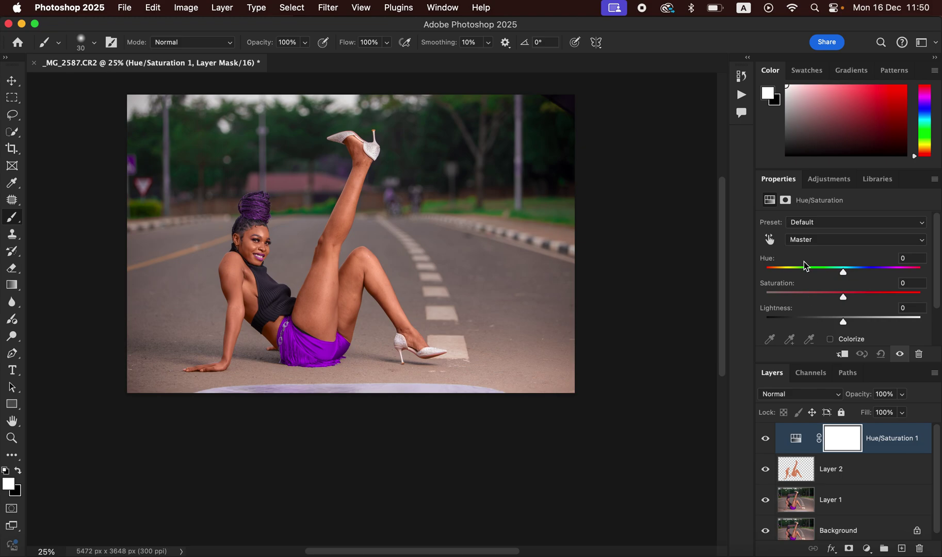
pyautogui.click(819, 243)
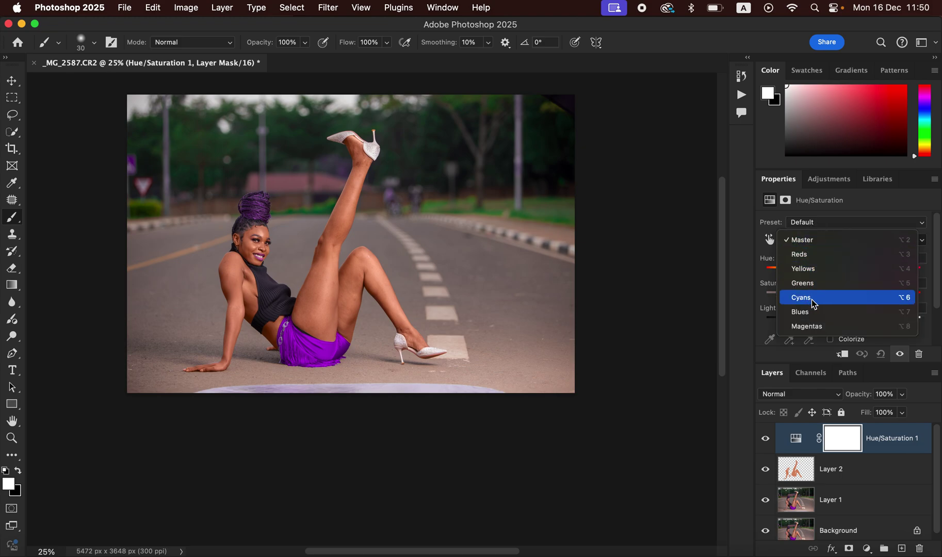
pyautogui.click(815, 254)
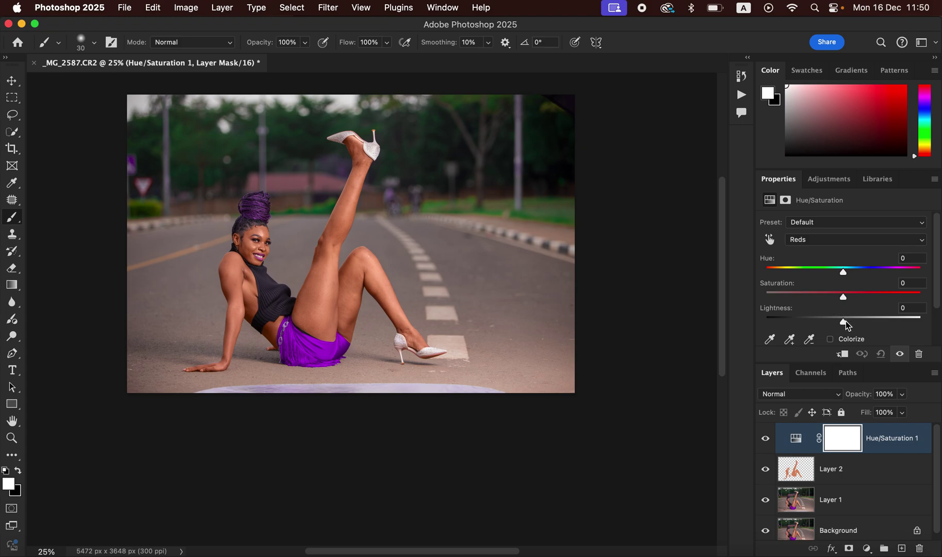
pyautogui.moveTo(844, 321); pyautogui.dragTo(840, 322)
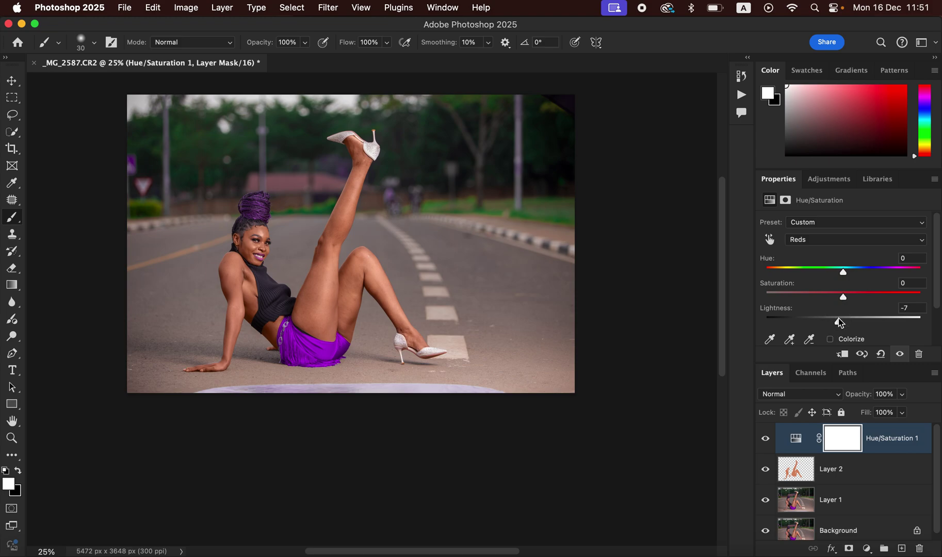
pyautogui.click(766, 439)
pyautogui.click(766, 439)
# - Add a Black & White adjustment layer blended with Multiply at 3% opacity
pyautogui.click(865, 549)
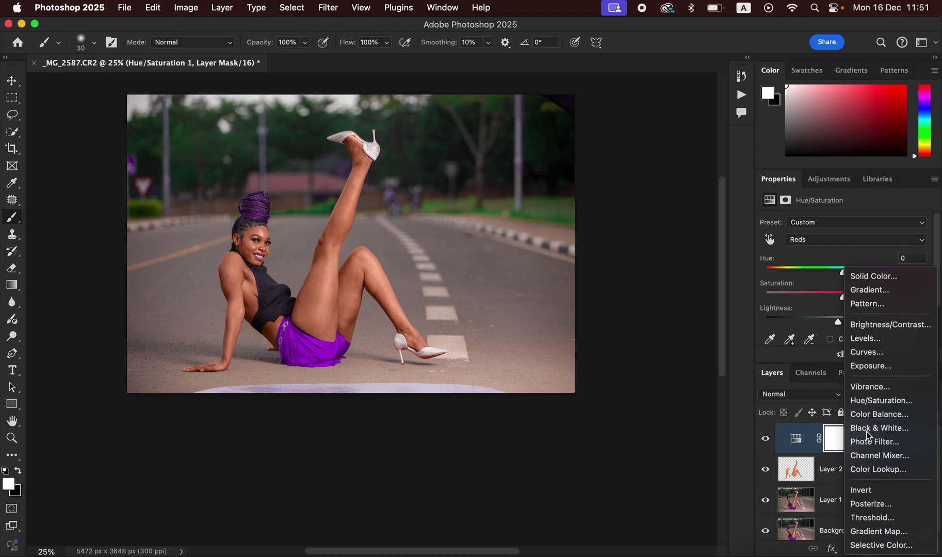
pyautogui.click(819, 367)
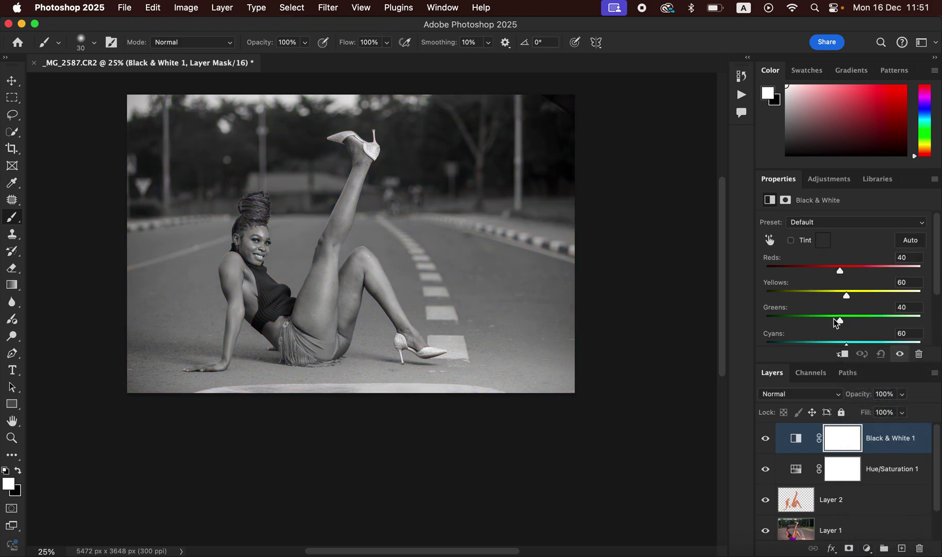
pyautogui.click(798, 395)
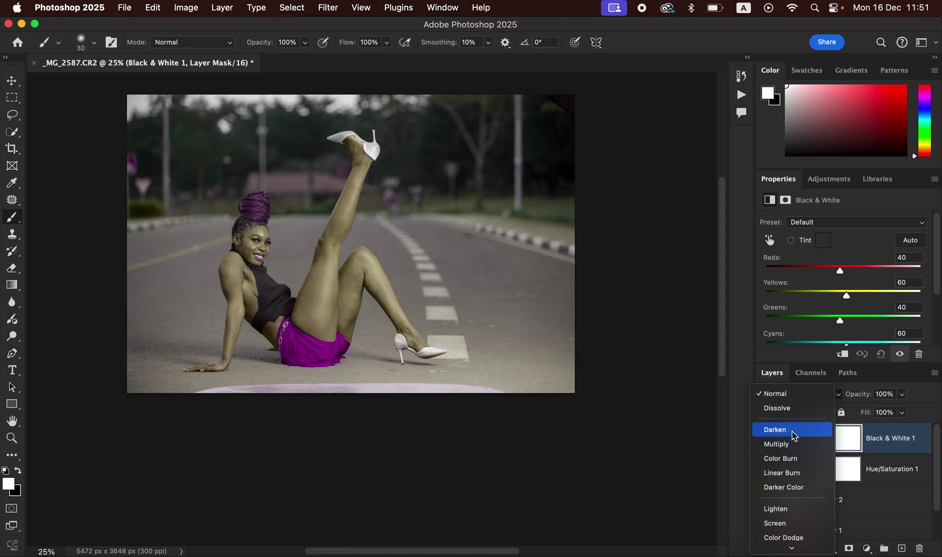
pyautogui.click(795, 444)
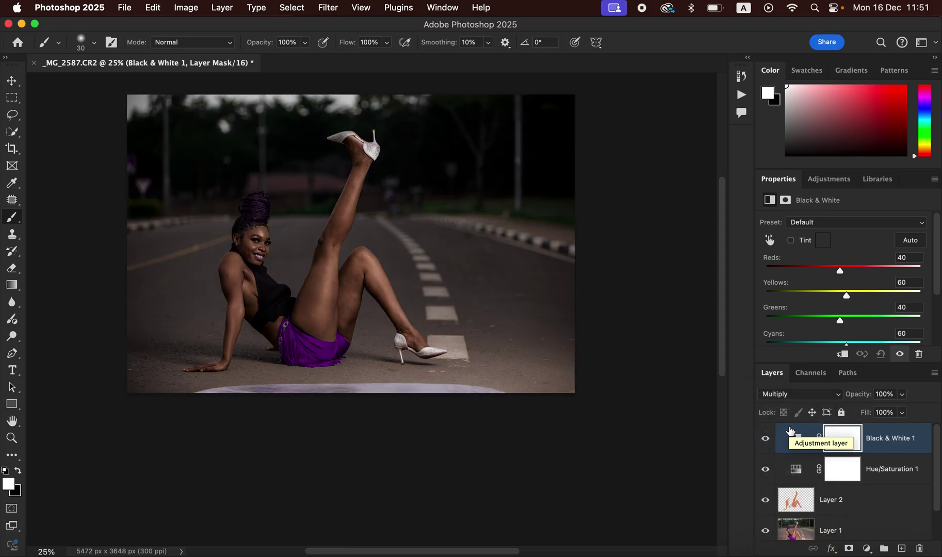
pyautogui.click(901, 395)
pyautogui.moveTo(900, 409); pyautogui.dragTo(846, 414)
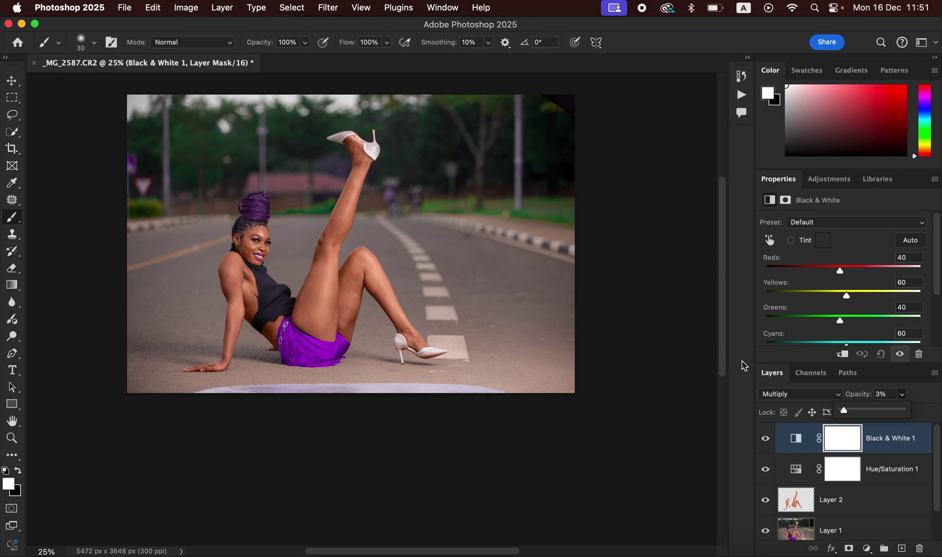
# - Add a Selective Color adjustment layer and set Cyan to +8% for the Blacks
pyautogui.click(866, 549)
pyautogui.click(856, 543)
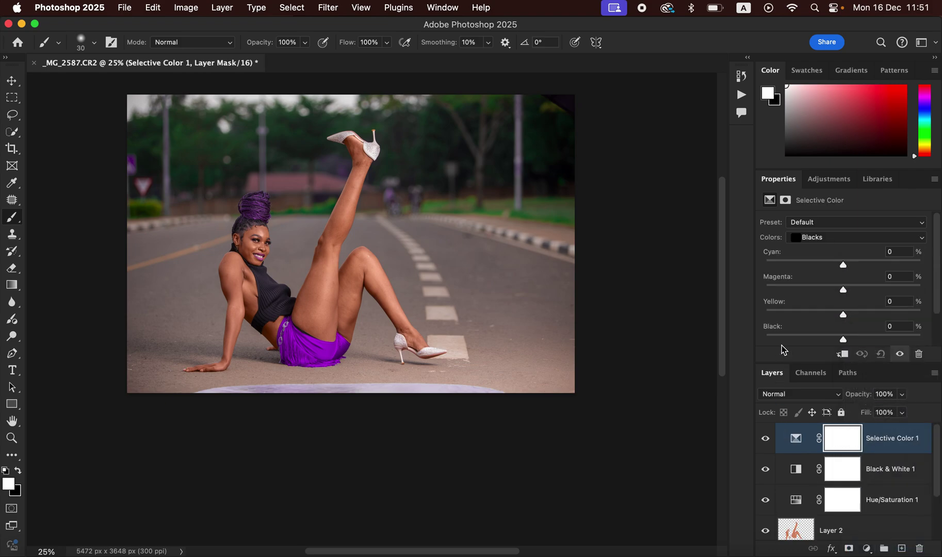
pyautogui.click(821, 238)
pyautogui.click(822, 239)
pyautogui.moveTo(844, 264); pyautogui.dragTo(849, 266)
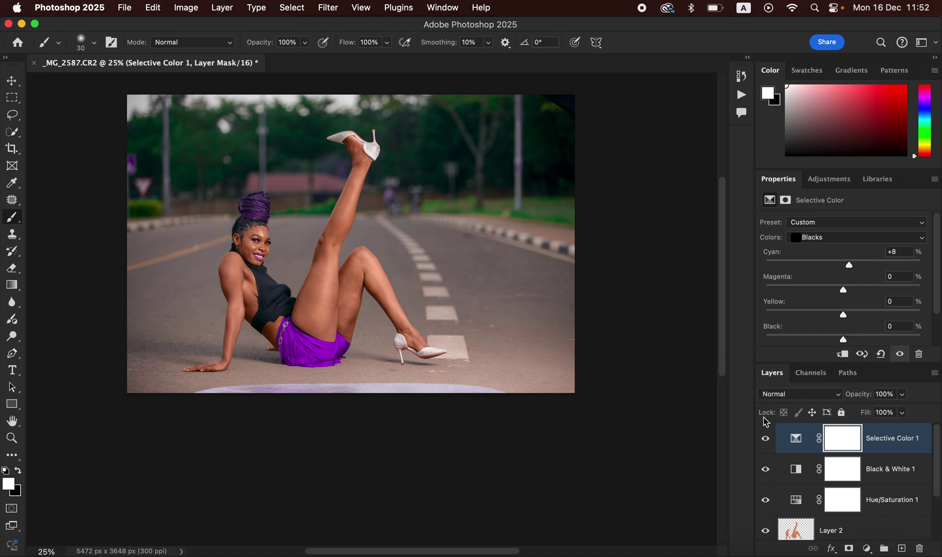
# - Add a Curves adjustment layer and pull the white point in to input 184, output 255, to brighten the image
pyautogui.click(866, 550)
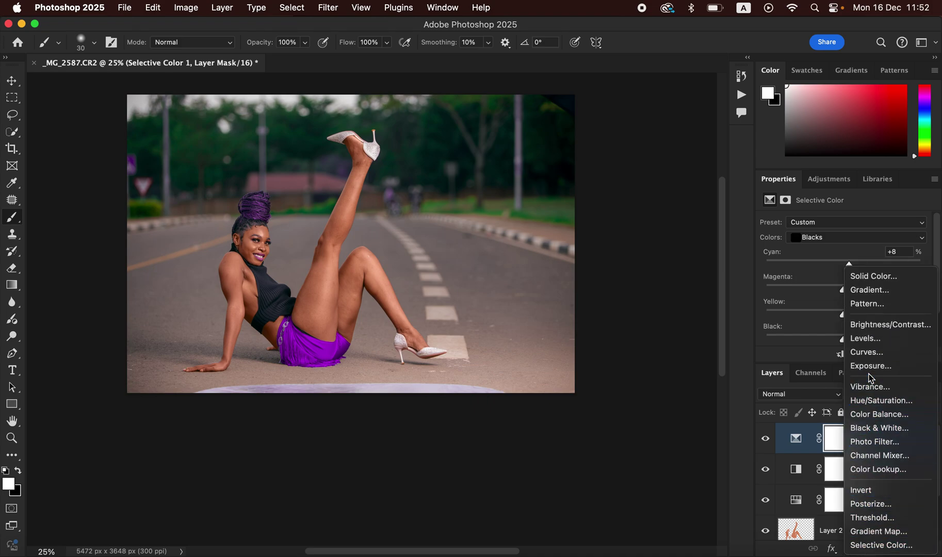
pyautogui.click(870, 353)
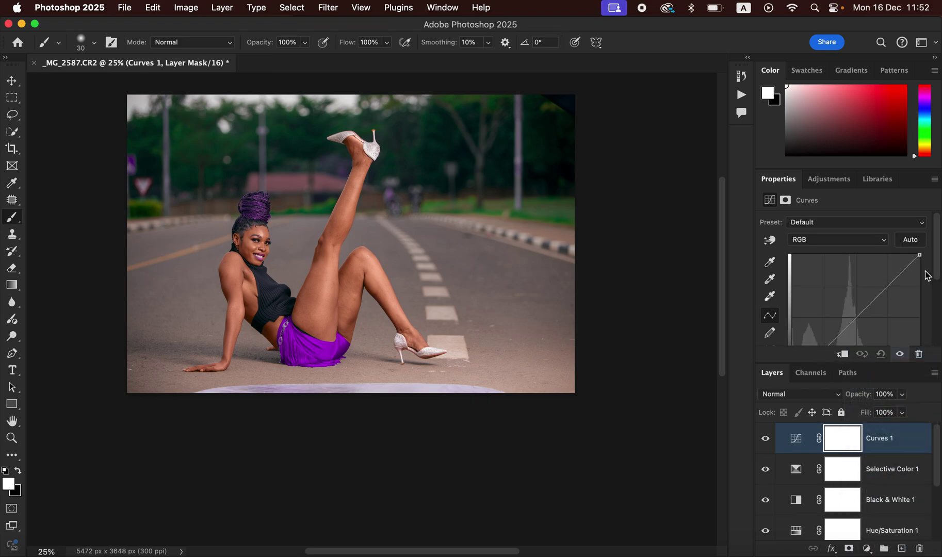
pyautogui.scroll(-3, 935, 269)
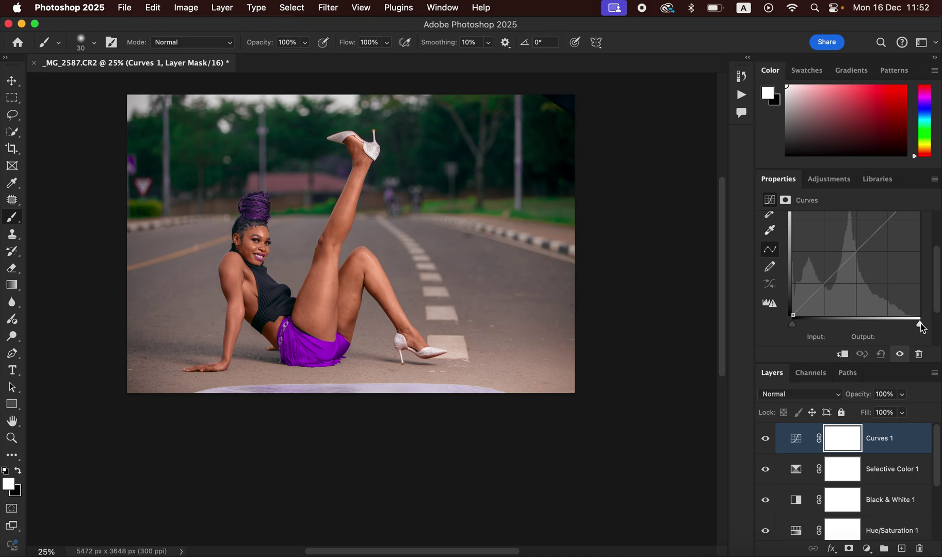
pyautogui.moveTo(920, 324); pyautogui.dragTo(884, 325)
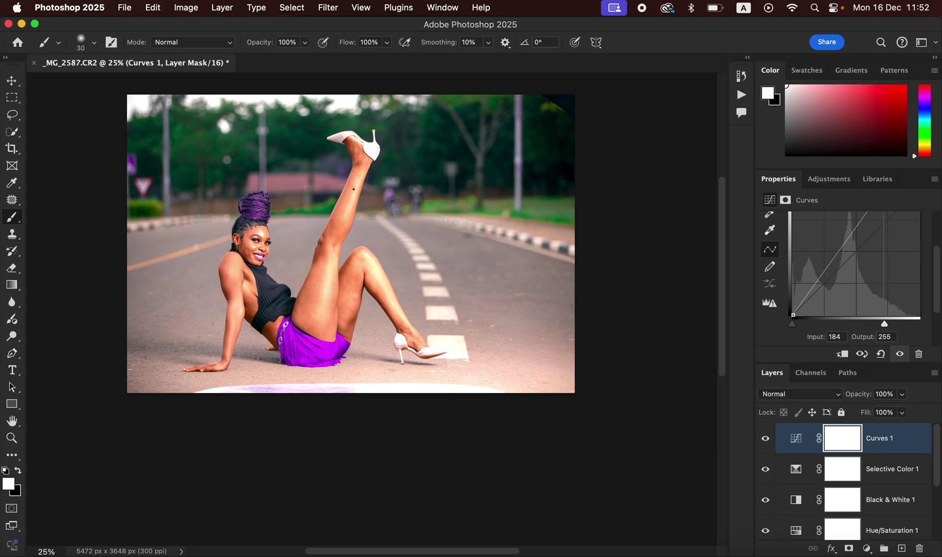
# - Restrict the Curves layer to highlights in its blending options, with the underlying layer's Blend If shadow limits split at 169 / 237
pyautogui.click(914, 441)
pyautogui.doubleClick(911, 441)
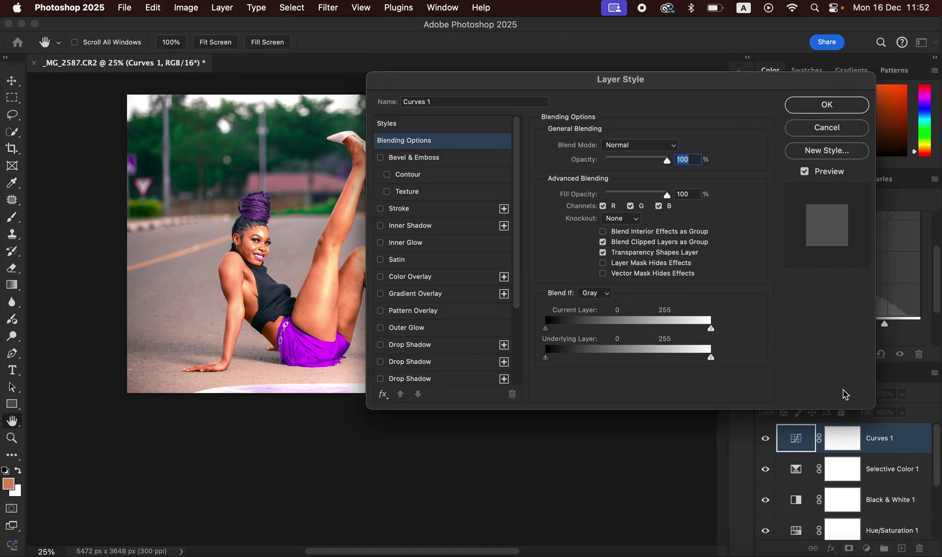
pyautogui.moveTo(639, 78); pyautogui.dragTo(723, 62)
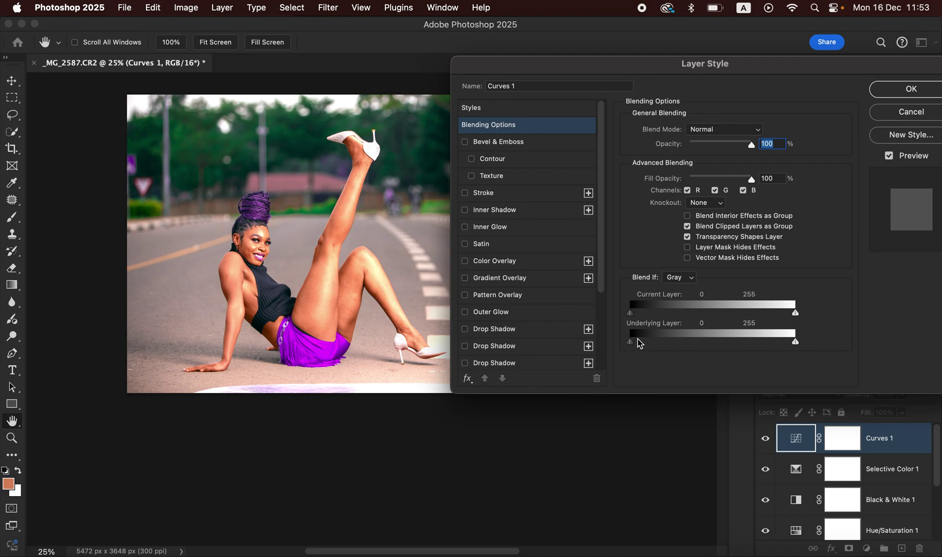
pyautogui.moveTo(631, 343); pyautogui.dragTo(740, 364)
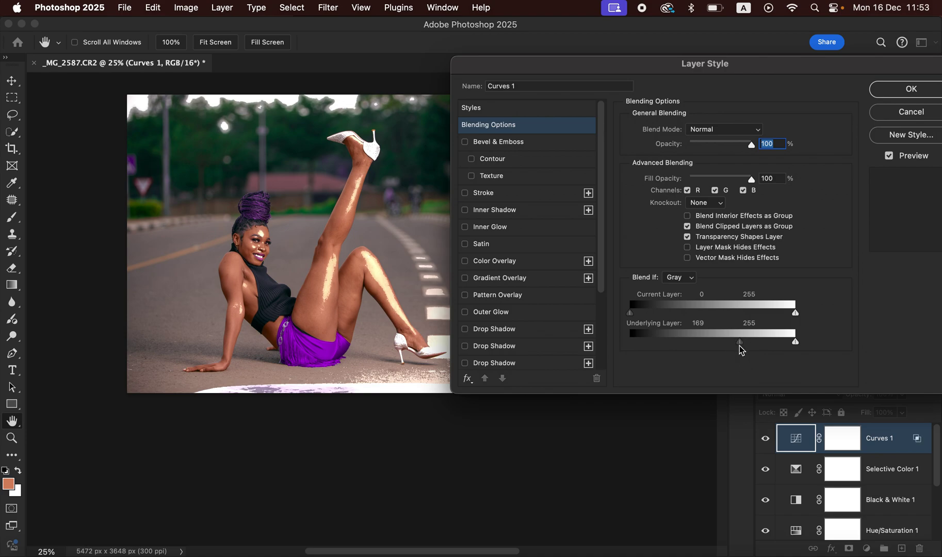
pyautogui.press('alt')
pyautogui.moveTo(742, 344); pyautogui.dragTo(784, 342)
pyautogui.click(908, 89)
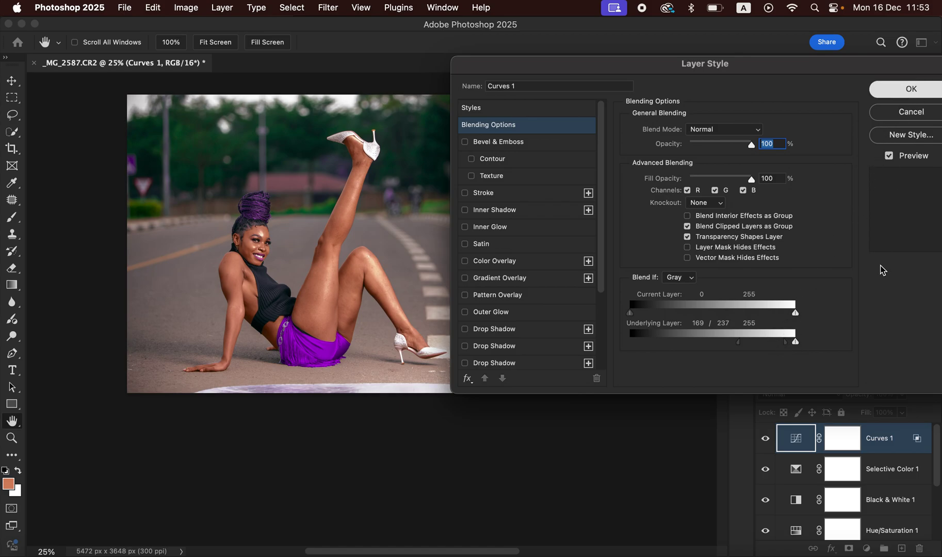
# - Invert the Curves 1 layer mask to black and set up the Brush with default colors, white in the foreground
pyautogui.press('b')
pyautogui.click(842, 439)
pyautogui.press('d')
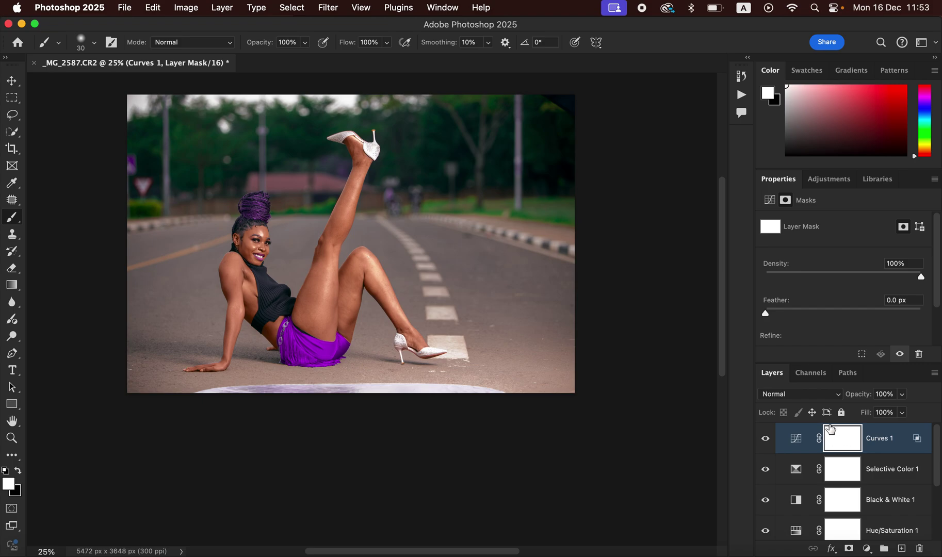
pyautogui.press('super+i')
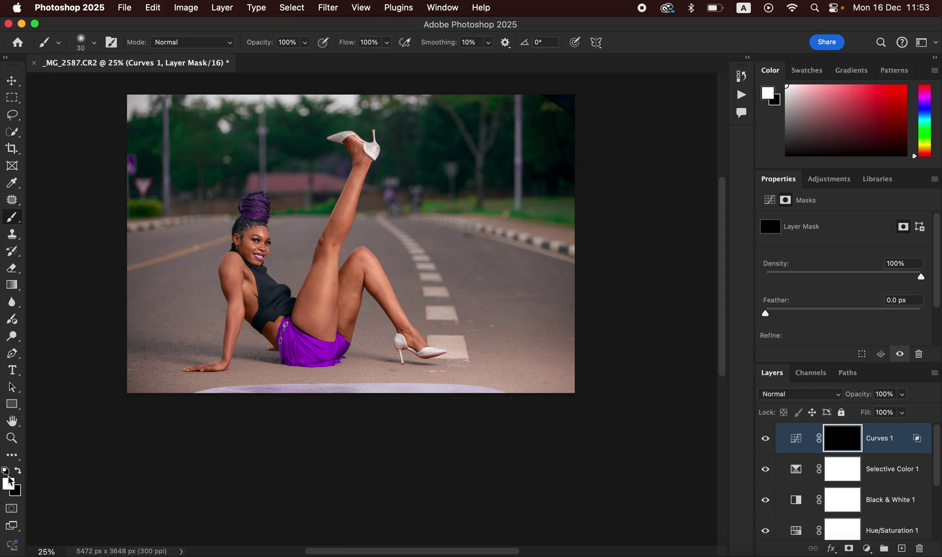
# - Paint white on the Curves 1 mask with a 175 px brush along the highlights of both legs
pyautogui.press('super+equal')
pyautogui.press('super+equal')
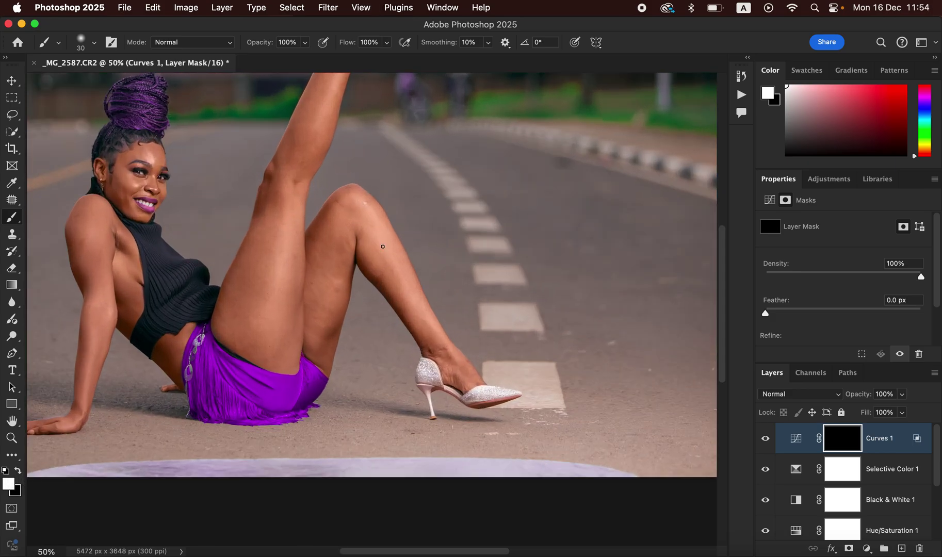
pyautogui.moveTo(380, 267); pyautogui.dragTo(433, 380)
pyautogui.press(']')
pyautogui.press(']')
pyautogui.press(']')
pyautogui.press(']')
pyautogui.press(']')
pyautogui.press(']')
pyautogui.press(']')
pyautogui.press(']')
pyautogui.press(']')
pyautogui.press(']')
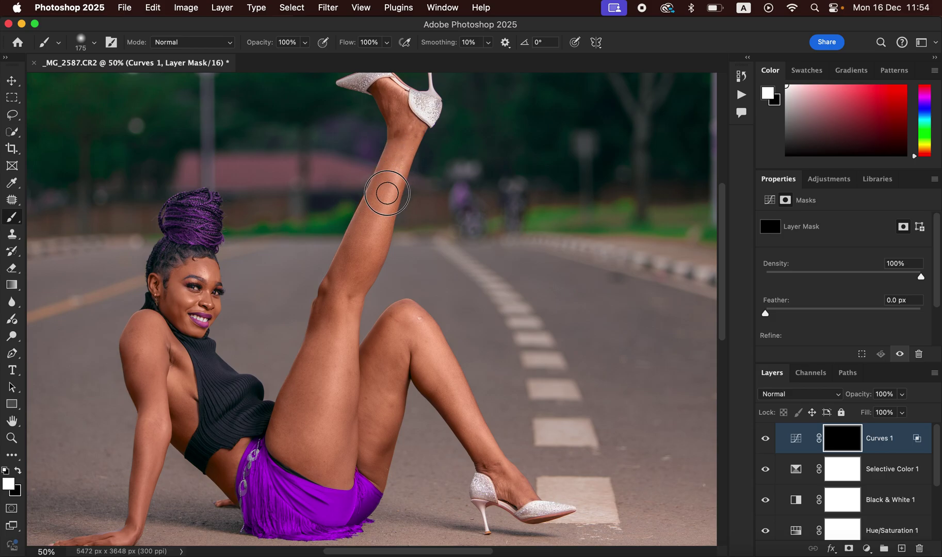
pyautogui.moveTo(387, 193)
pyautogui.mouseDown()
pyautogui.moveTo(374, 227)
pyautogui.moveTo(381, 267)
pyautogui.mouseUp()
pyautogui.moveTo(435, 364); pyautogui.dragTo(467, 412)
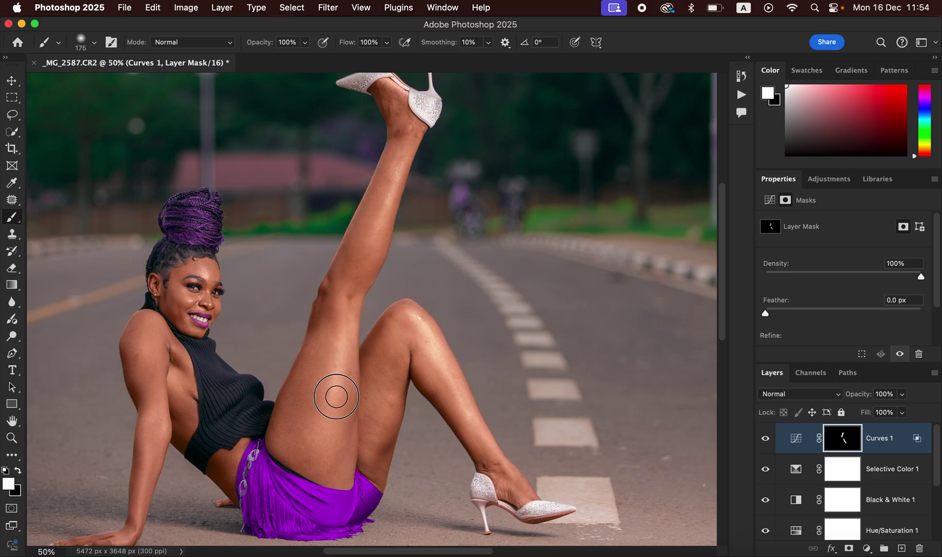
# - Paint white on the Curves 1 mask over the highlights of the woman's supporting arm and face
pyautogui.moveTo(143, 330); pyautogui.dragTo(146, 350)
pyautogui.moveTo(147, 460); pyautogui.dragTo(135, 517)
pyautogui.moveTo(206, 271)
pyautogui.mouseDown()
pyautogui.moveTo(187, 299)
pyautogui.moveTo(186, 325)
pyautogui.mouseUp()
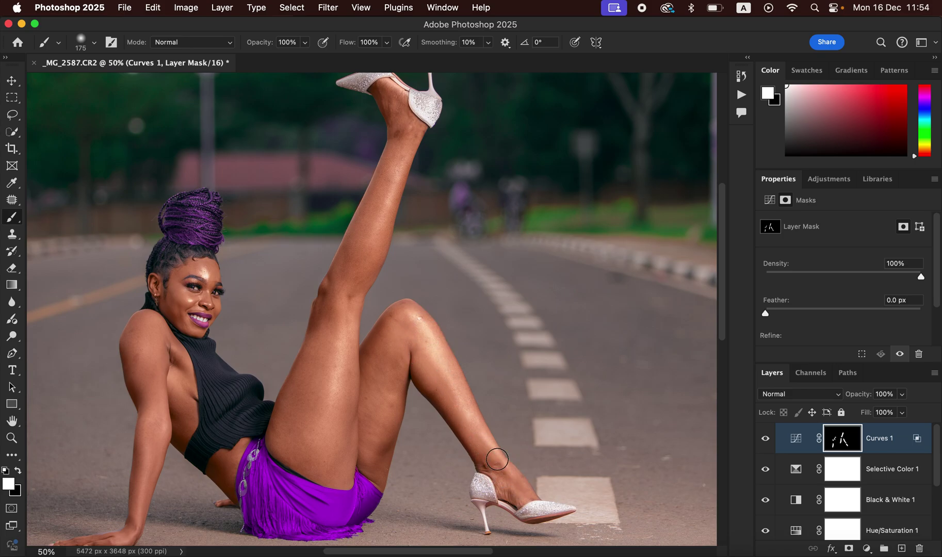
# - Compare the full image with and without Curves 1 and lower the layer's opacity to 73%
pyautogui.press('super+minus')
pyautogui.press('super+minus')
pyautogui.press('super+minus')
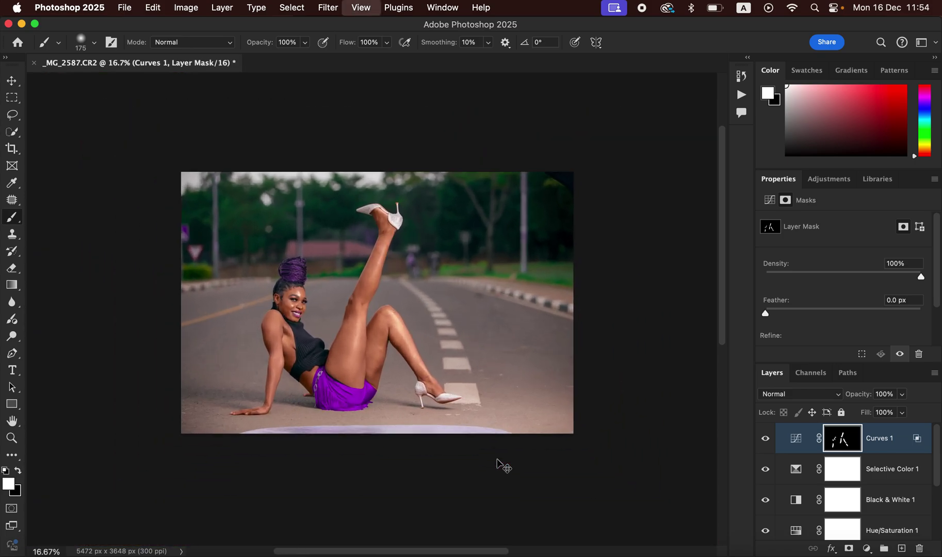
pyautogui.press('super+plus')
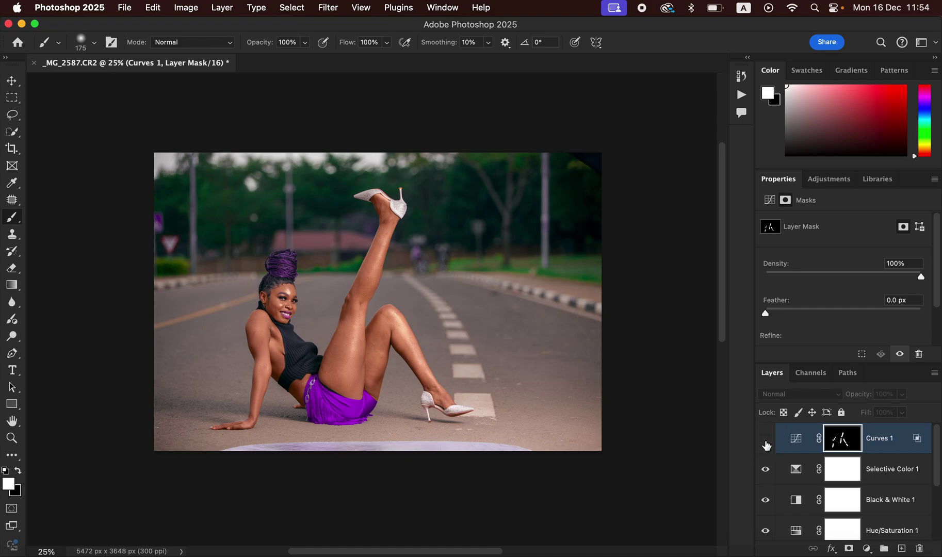
pyautogui.click(766, 439)
pyautogui.click(766, 440)
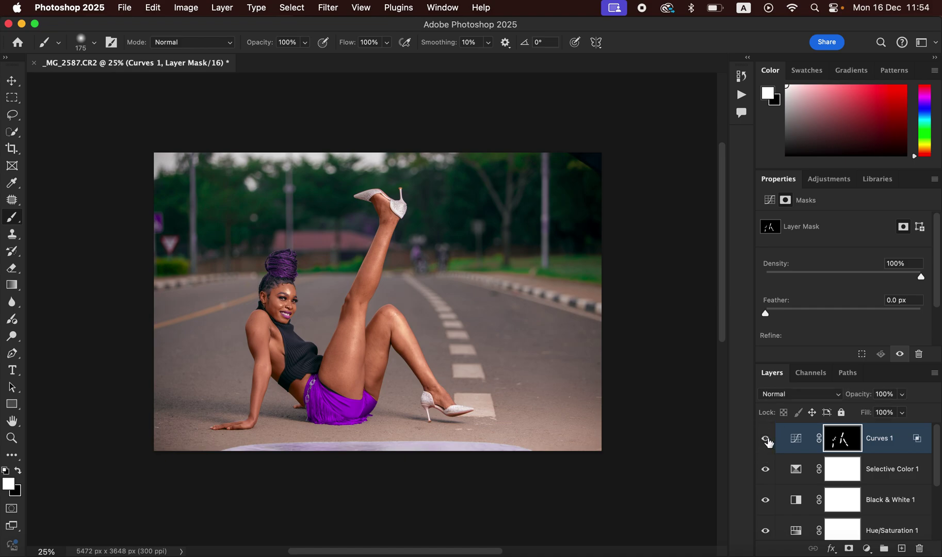
pyautogui.click(902, 395)
pyautogui.moveTo(887, 411); pyautogui.dragTo(885, 410)
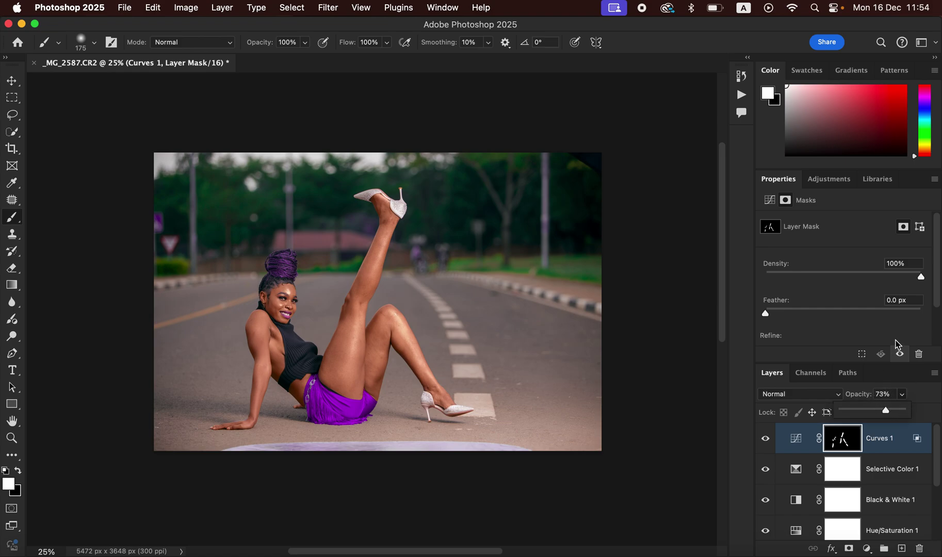